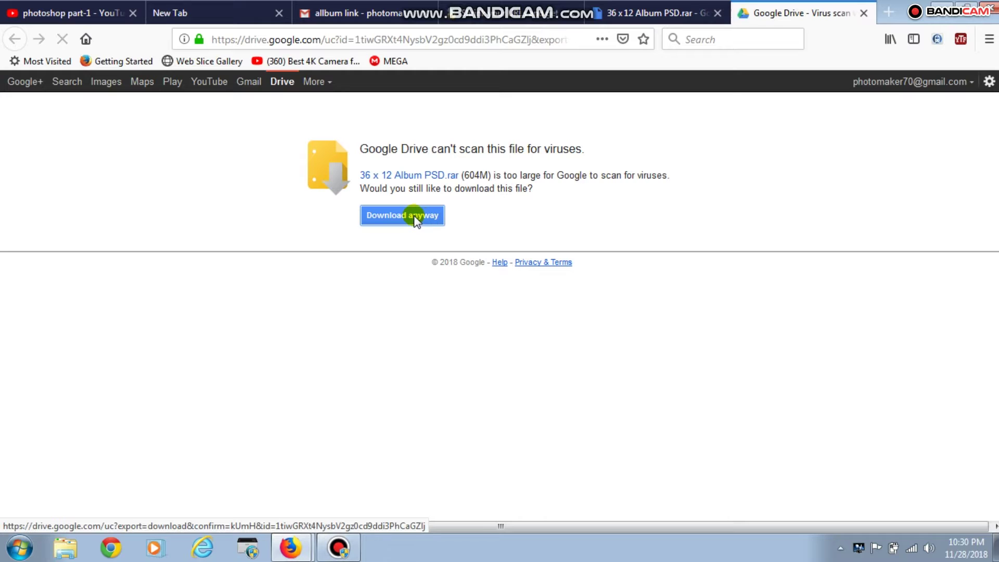
# Step: Save the 36 x 12 Album PSD.rar download as a file and show the list of downloads
pyautogui.moveTo(795, 291); pyautogui.dragTo(598, 196)
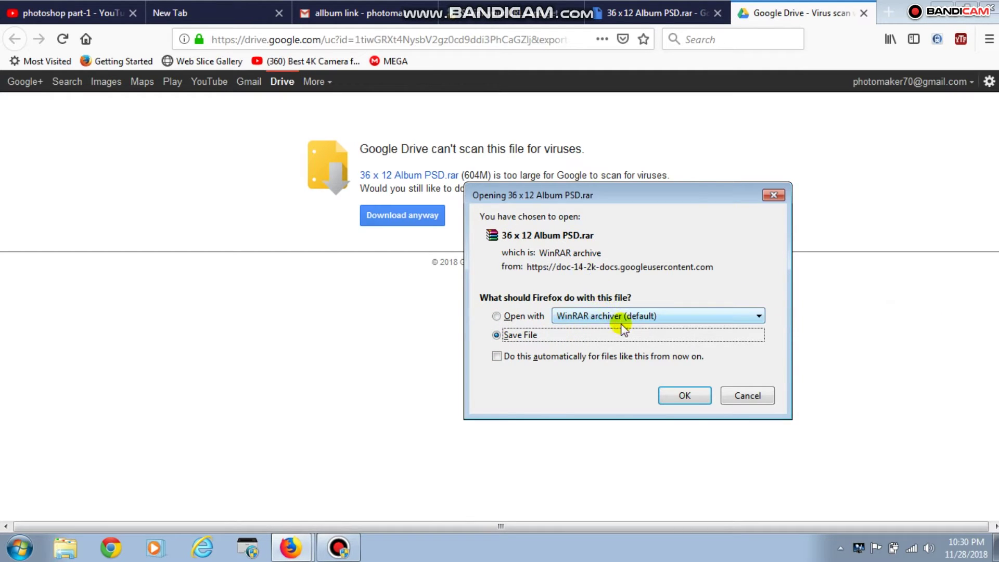
pyautogui.click(672, 394)
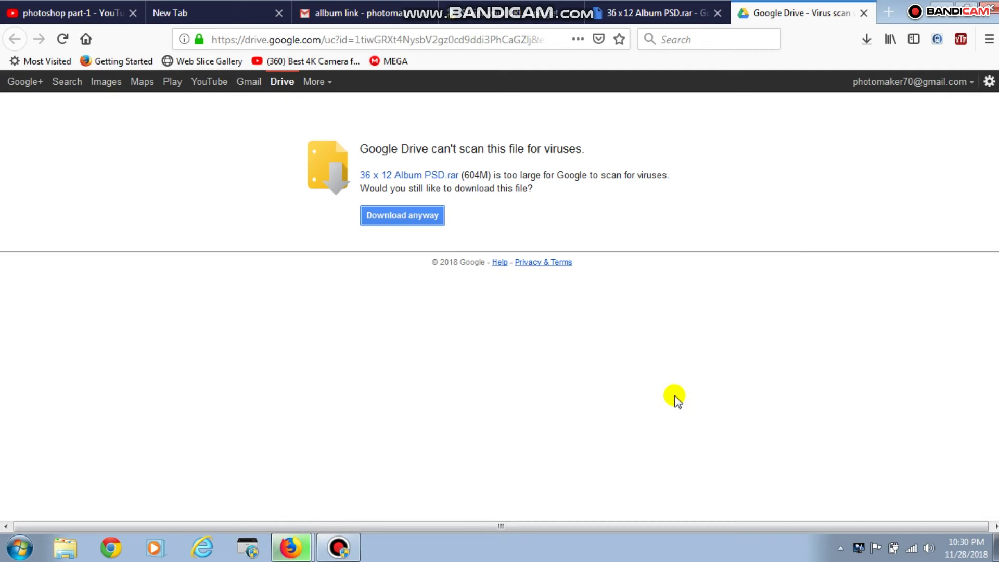
pyautogui.click(864, 42)
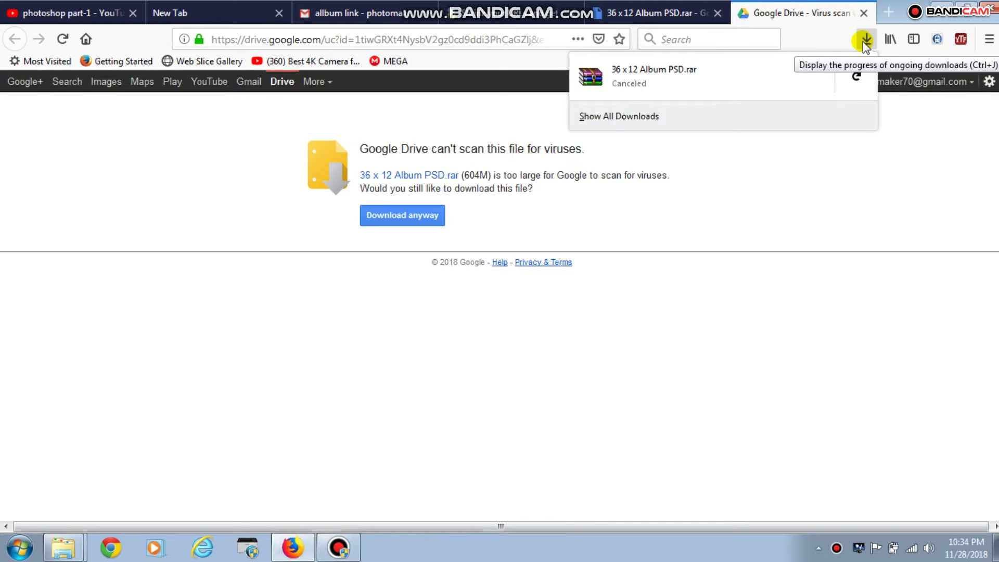
# Step: Minimize the browser and open the Downloads folder in Windows Explorer
pyautogui.click(940, 9)
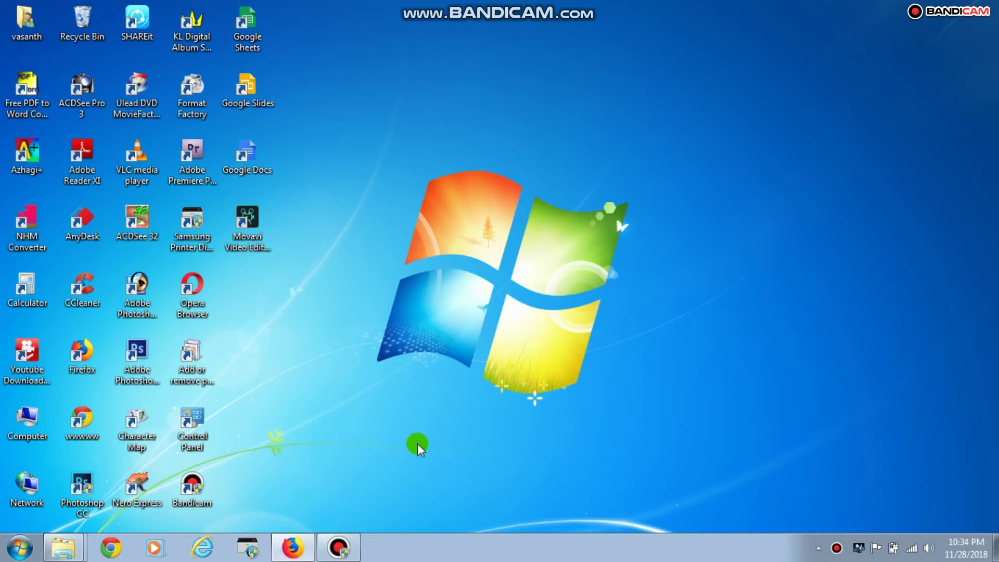
pyautogui.click(336, 542)
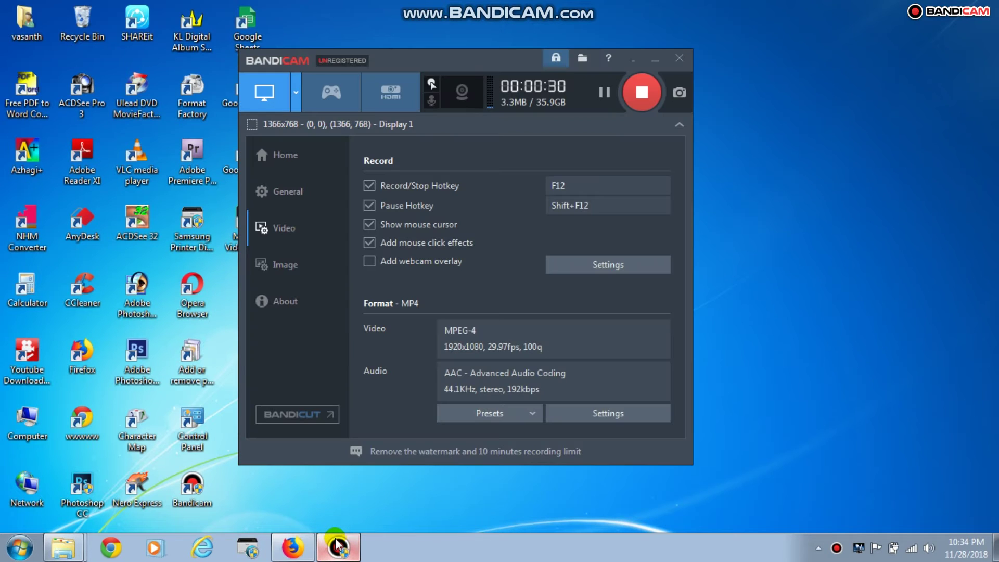
pyautogui.click(657, 58)
pyautogui.moveTo(292, 555)
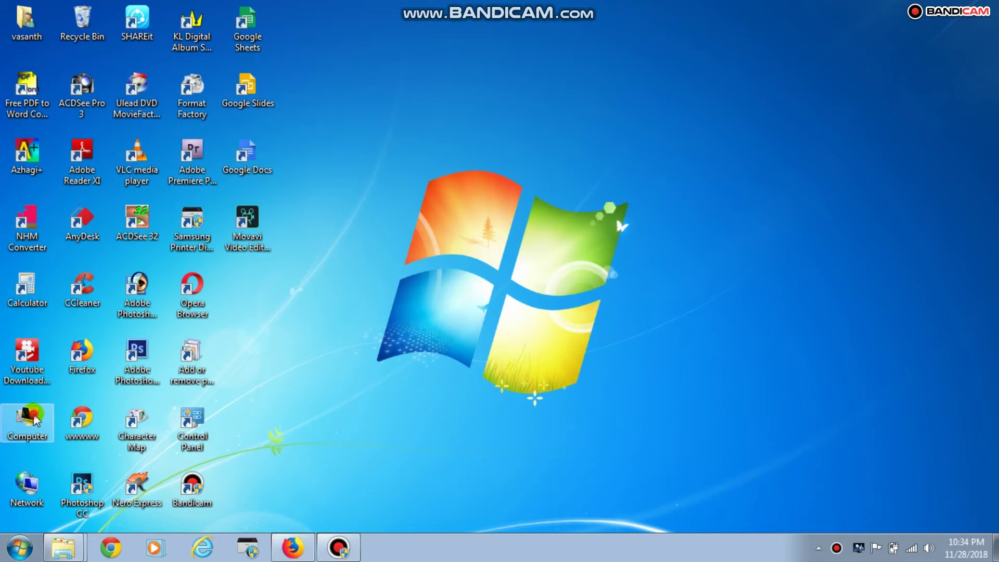
pyautogui.doubleClick(13, 395)
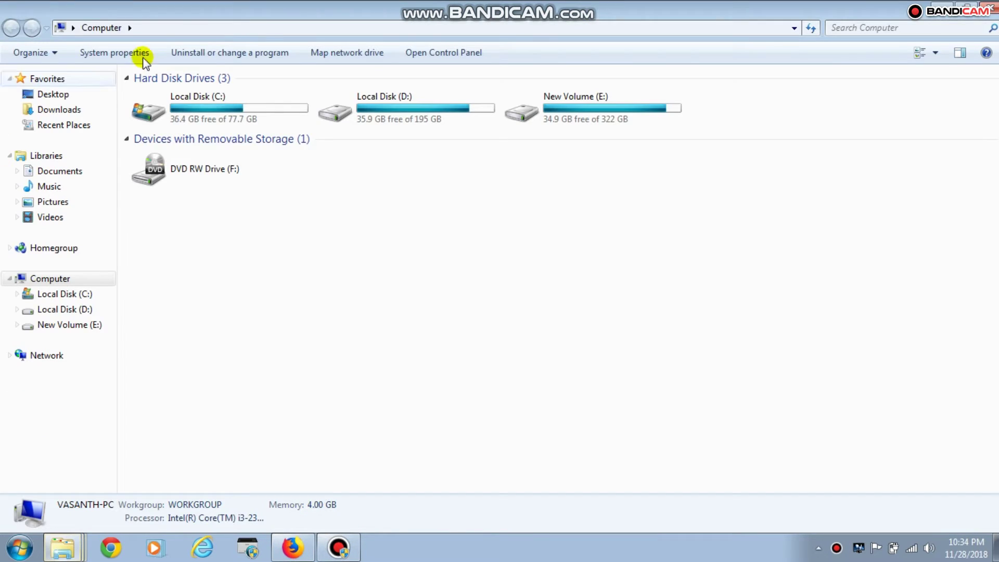
pyautogui.click(73, 110)
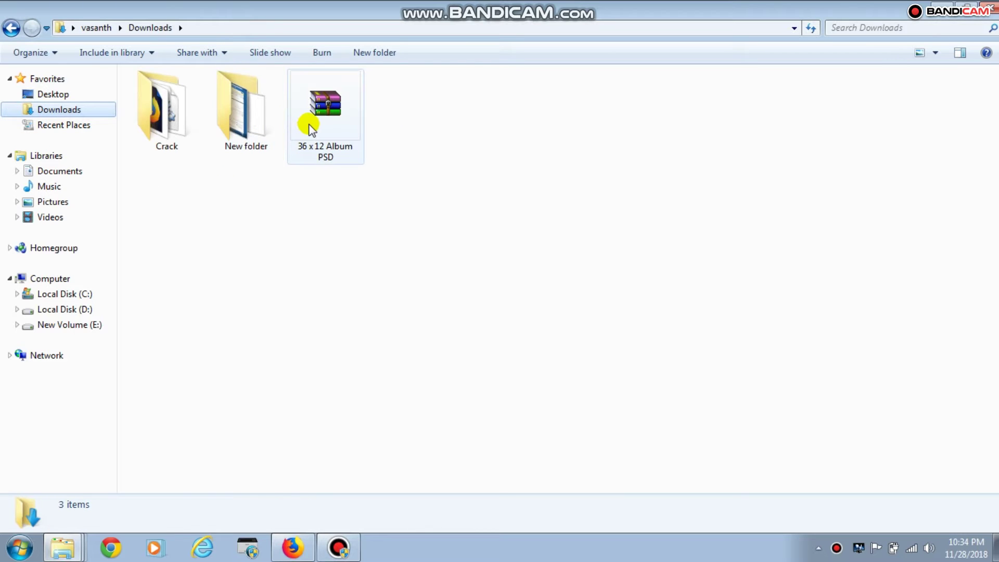
# Step: Extract the 36 x 12 Album PSD archive into its own folder of the same name within Downloads
pyautogui.click(311, 128)
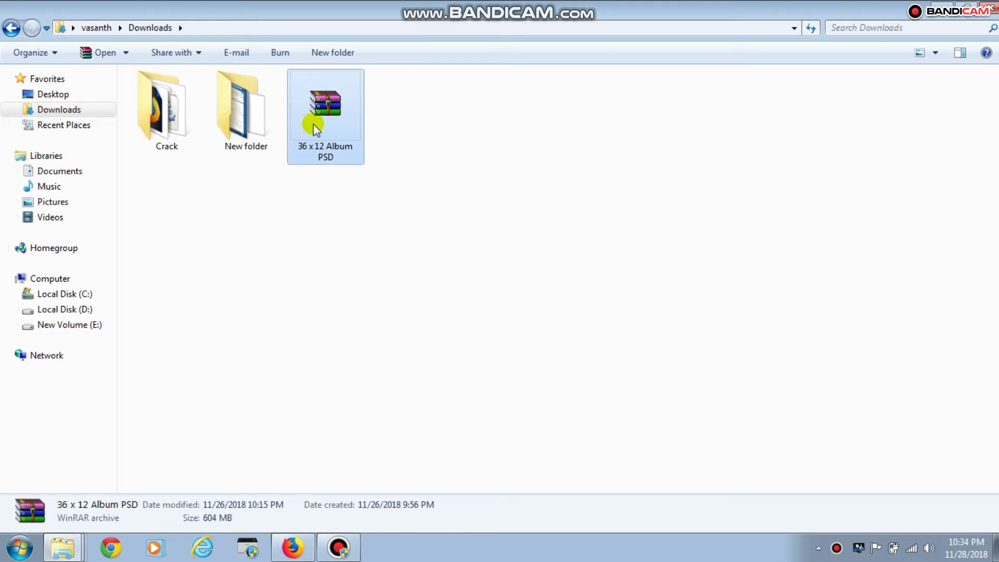
pyautogui.rightClick(314, 126)
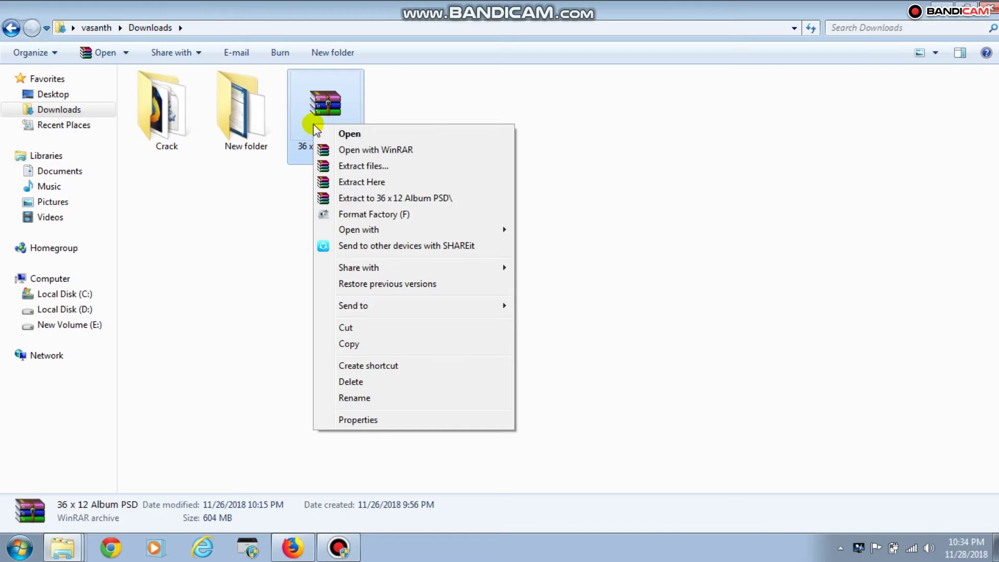
pyautogui.click(364, 198)
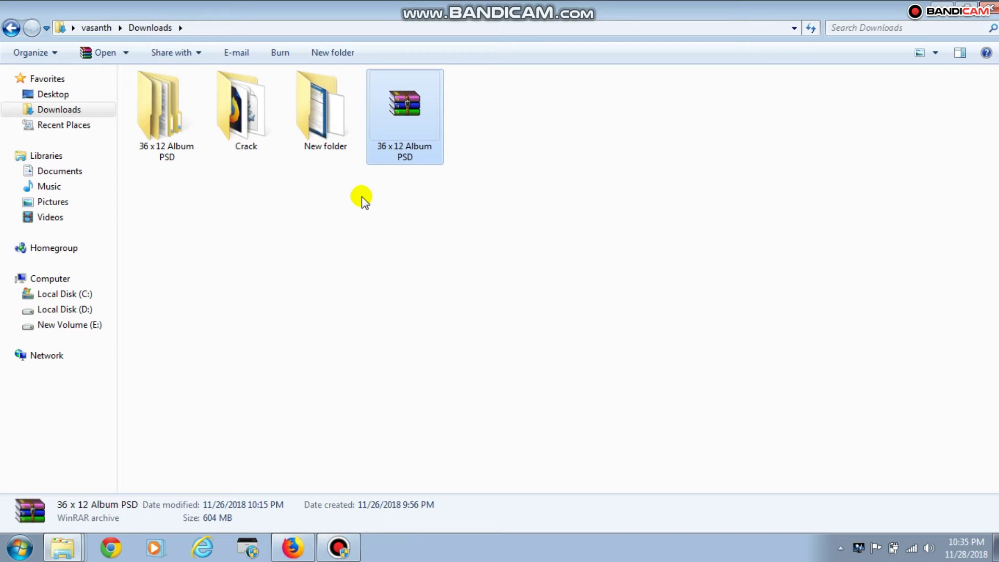
pyautogui.click(369, 194)
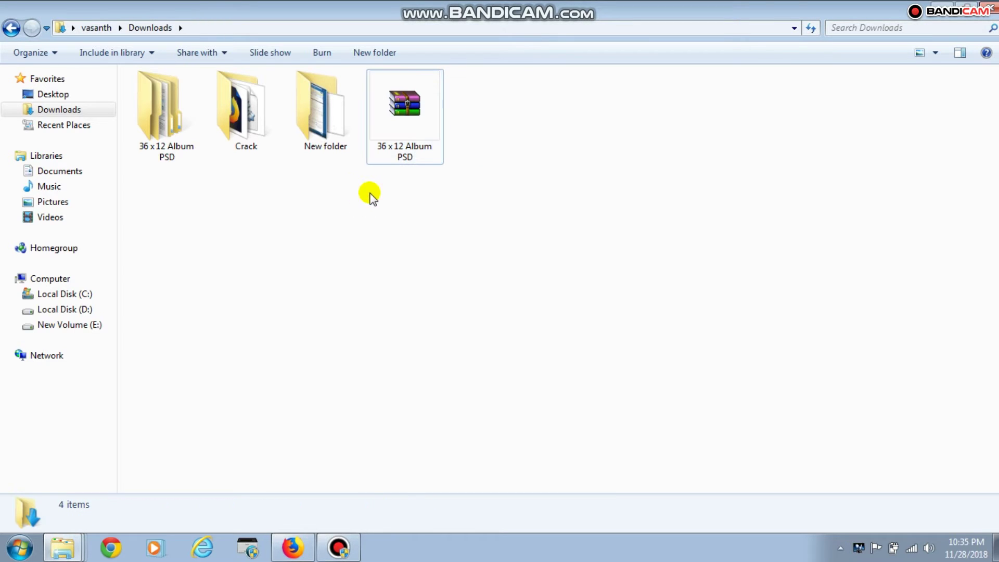
# Step: Open the extracted 36 x 12 Album PSD folder and its 36 x 12 subfolder
pyautogui.click(172, 138)
pyautogui.rightClick(161, 115)
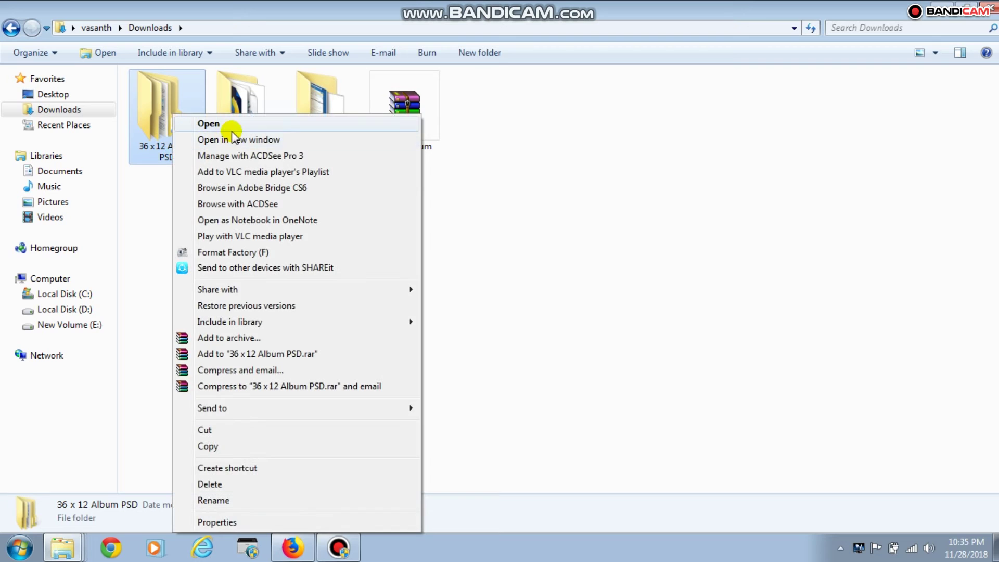
pyautogui.click(236, 127)
pyautogui.doubleClick(158, 96)
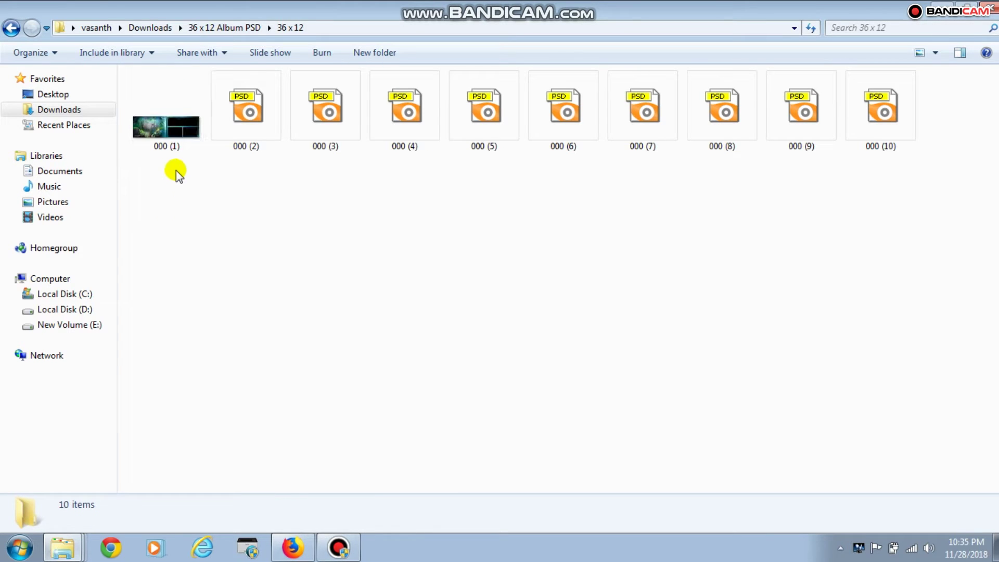
# Step: Open the first album design, 000 (1), for viewing in ACDSee Quick View
pyautogui.click(174, 133)
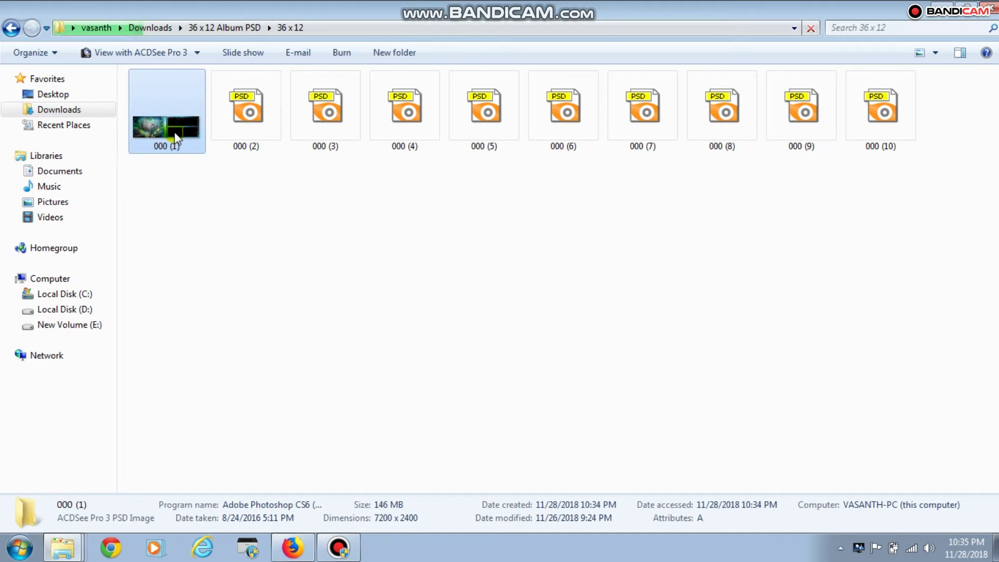
pyautogui.rightClick(173, 132)
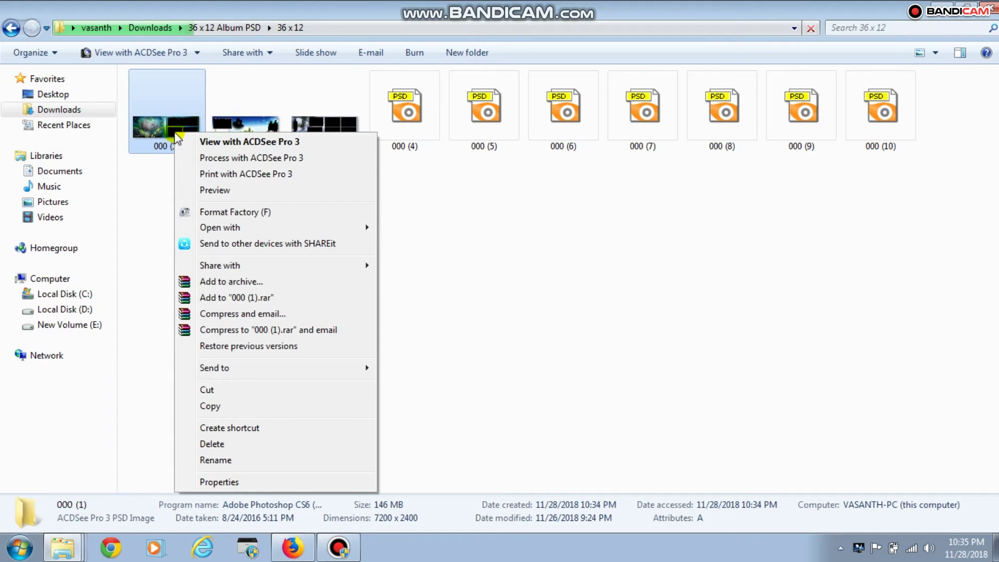
pyautogui.click(174, 137)
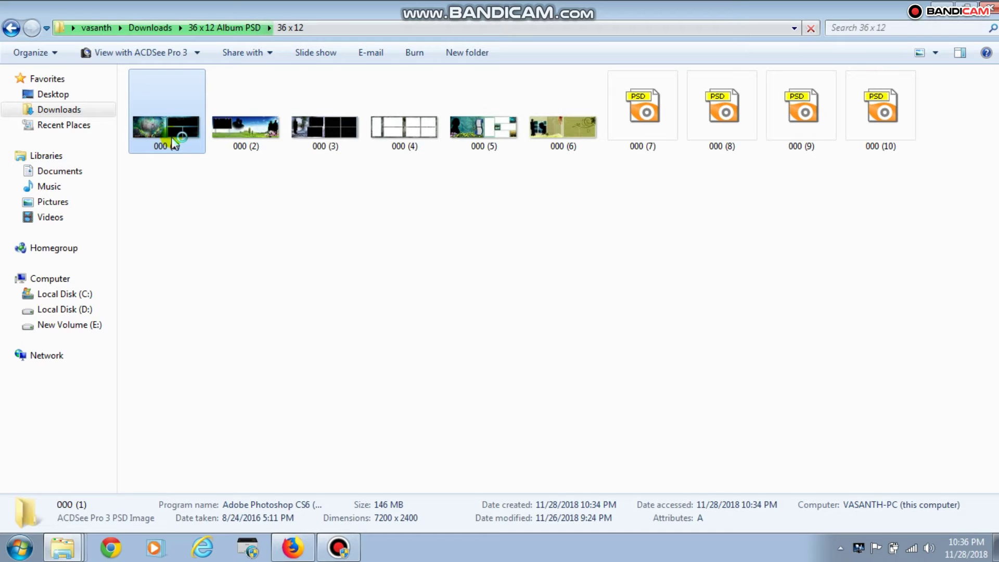
pyautogui.doubleClick(174, 141)
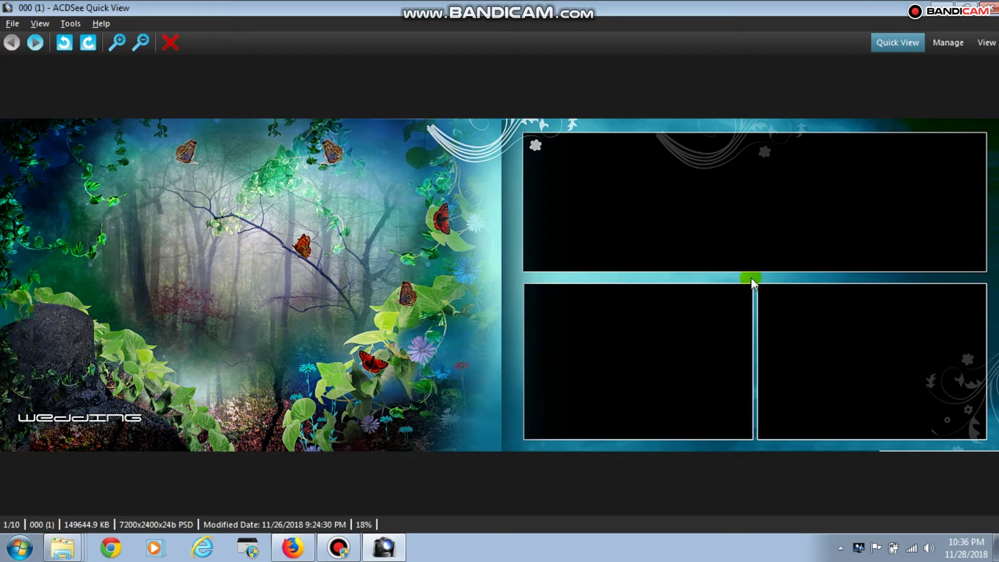
# Step: Look through the album designs 000 (2) to 000 (10) in turn and close the image viewer
pyautogui.click(35, 42)
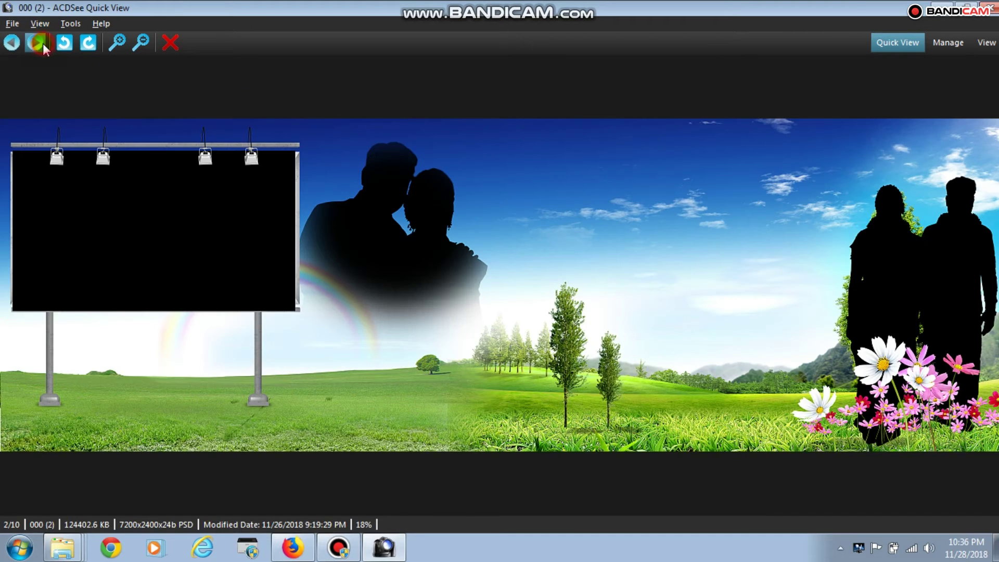
pyautogui.click(43, 46)
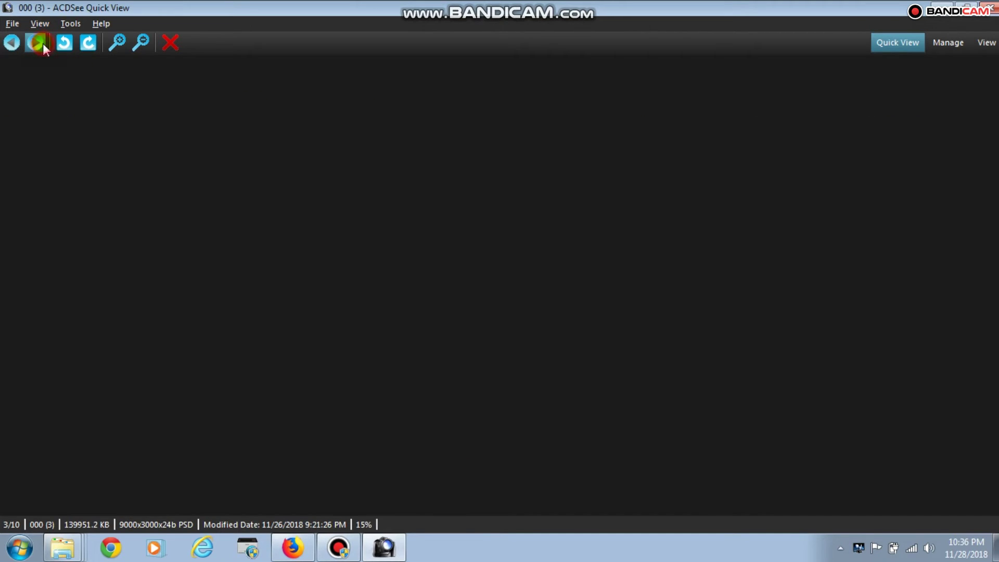
pyautogui.click(43, 46)
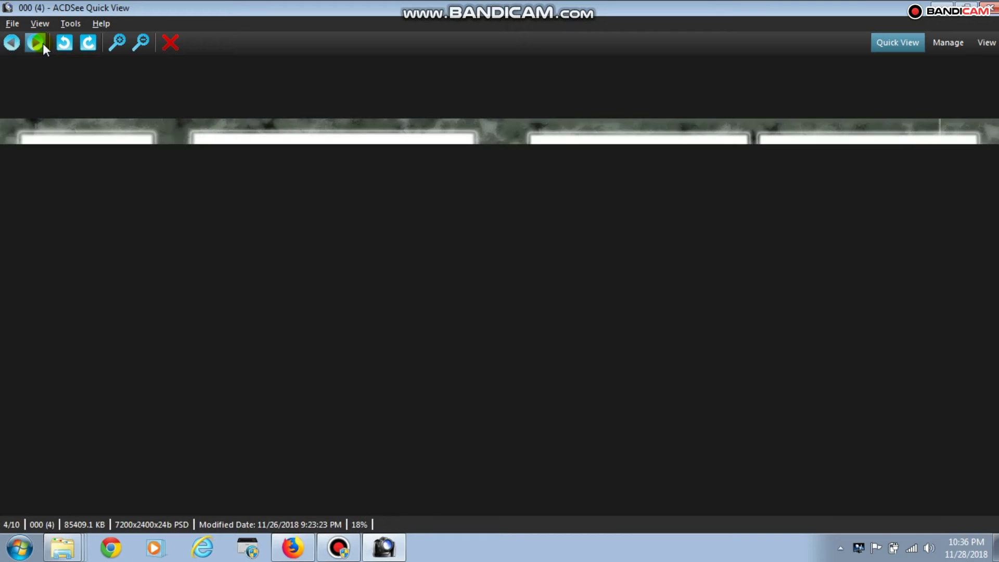
pyautogui.click(43, 45)
pyautogui.click(44, 46)
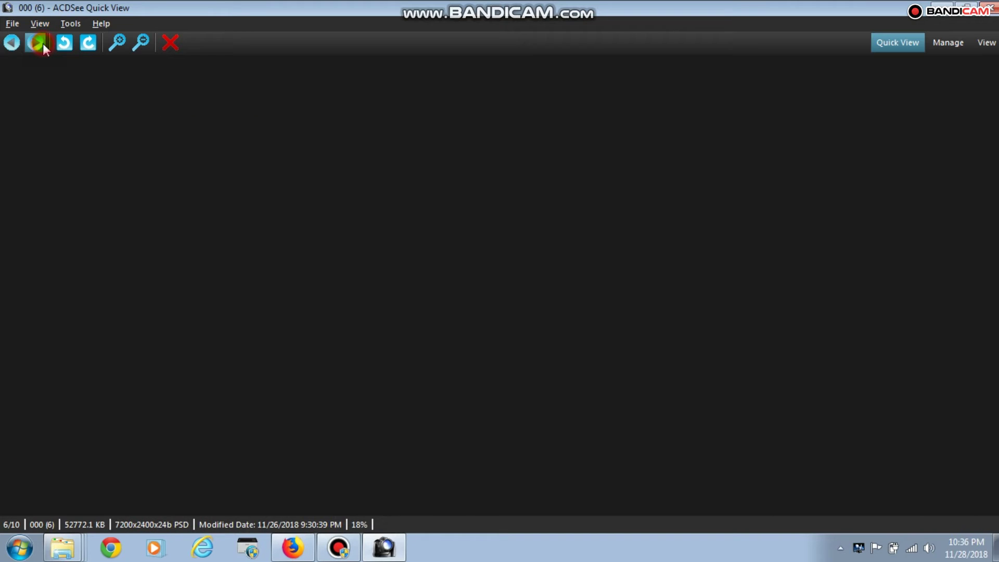
pyautogui.click(44, 46)
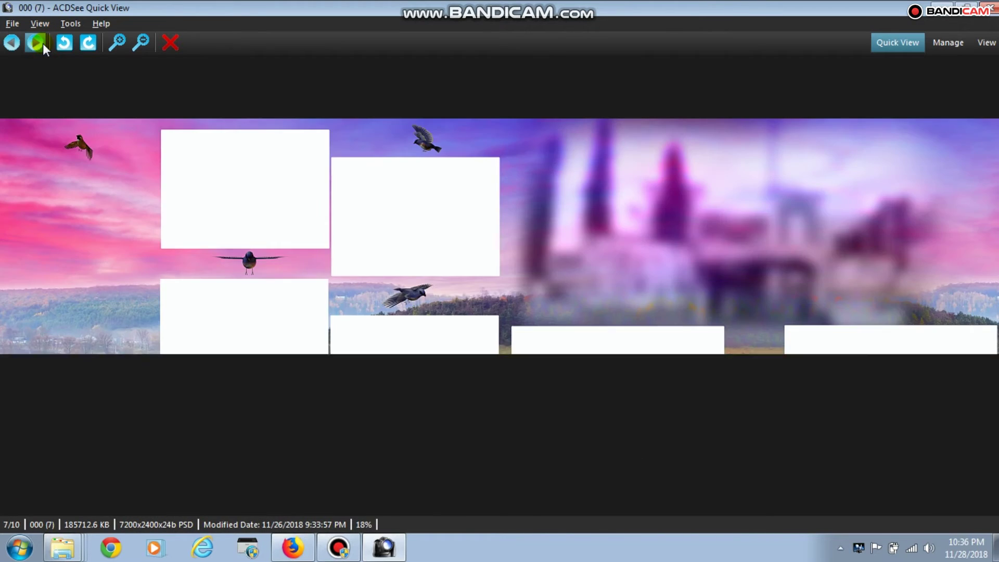
pyautogui.click(43, 46)
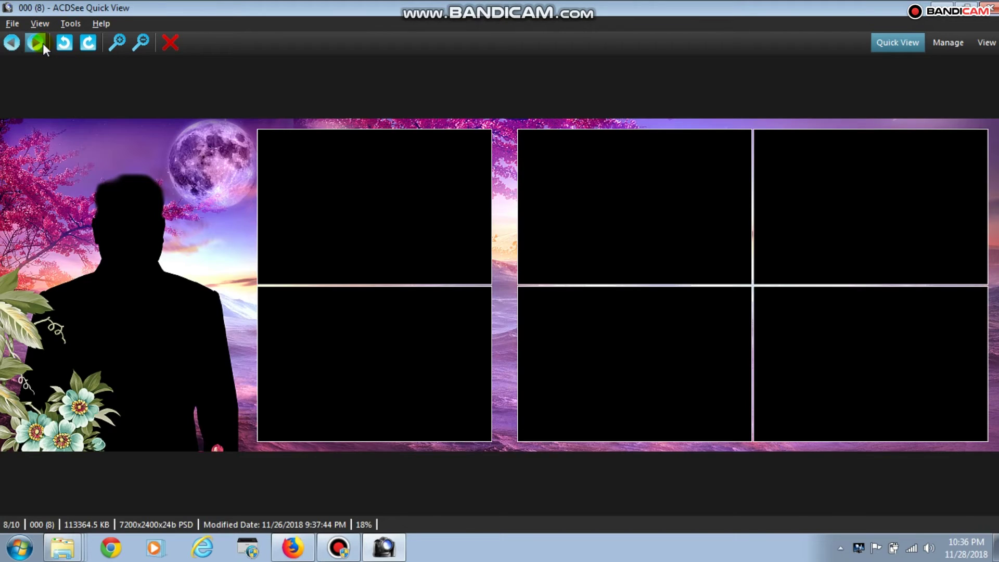
pyautogui.click(44, 46)
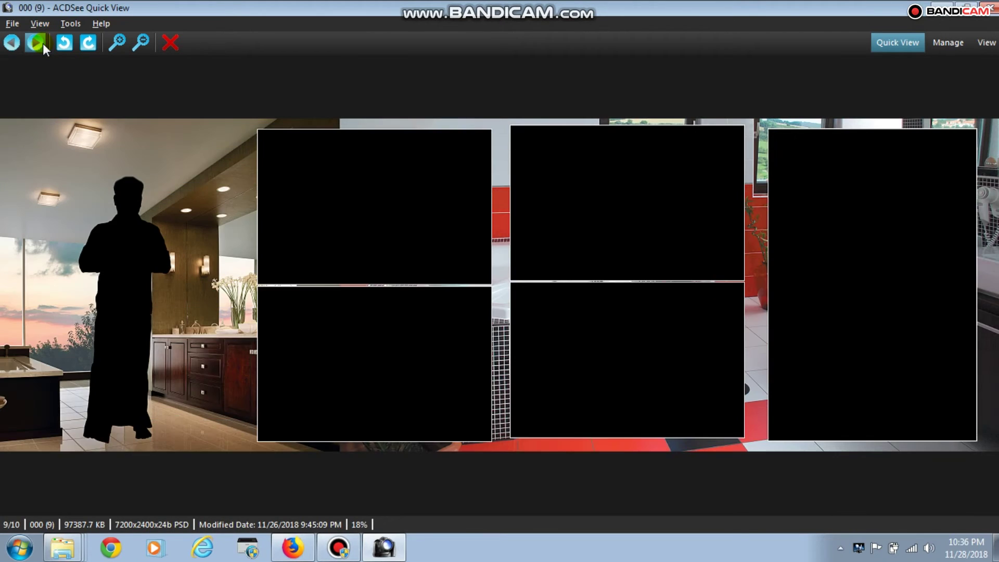
pyautogui.click(44, 46)
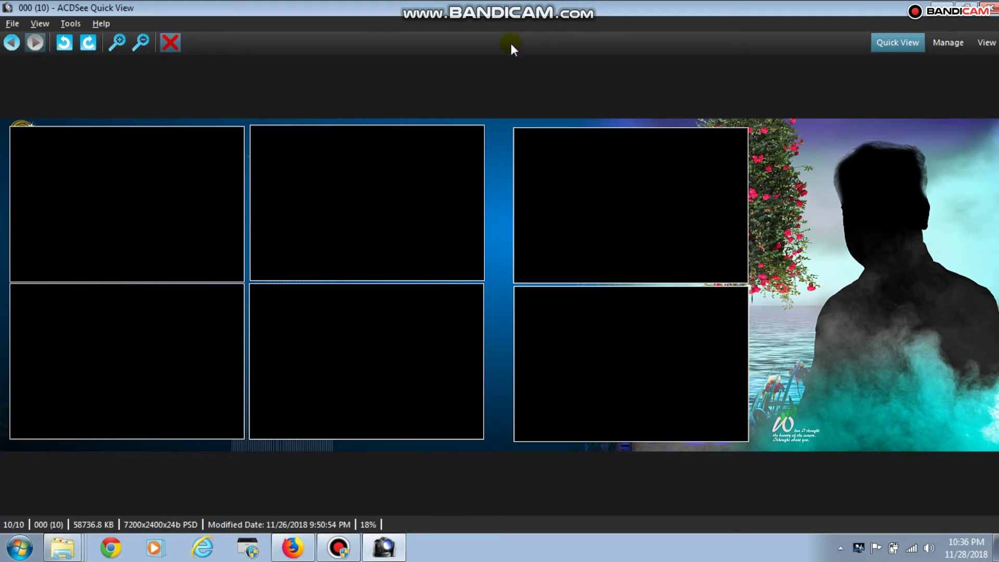
pyautogui.click(993, 7)
pyautogui.click(642, 274)
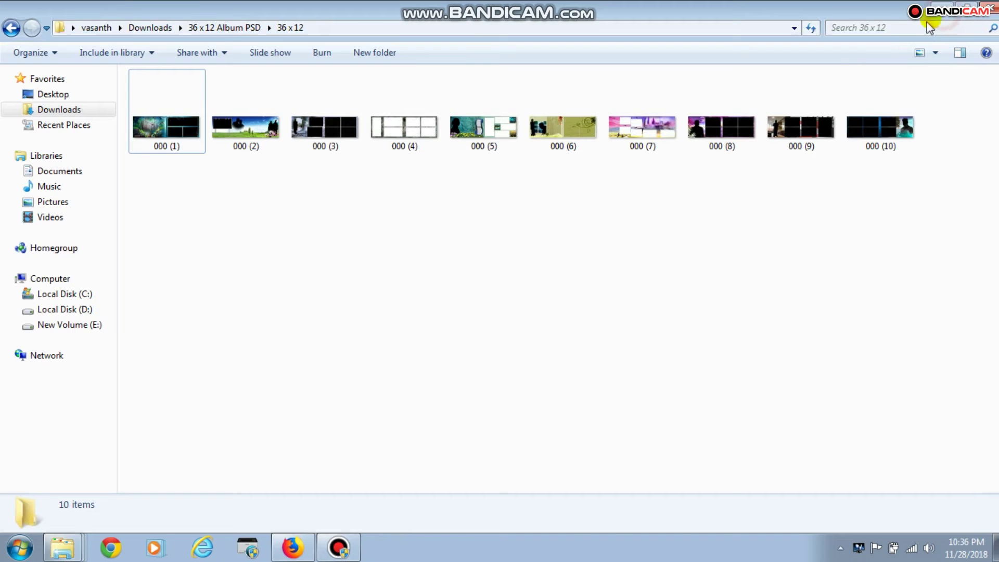
# Step: Minimize the folder window and launch Adobe Photoshop CS6 (64 Bit) from the desktop
pyautogui.click(943, 7)
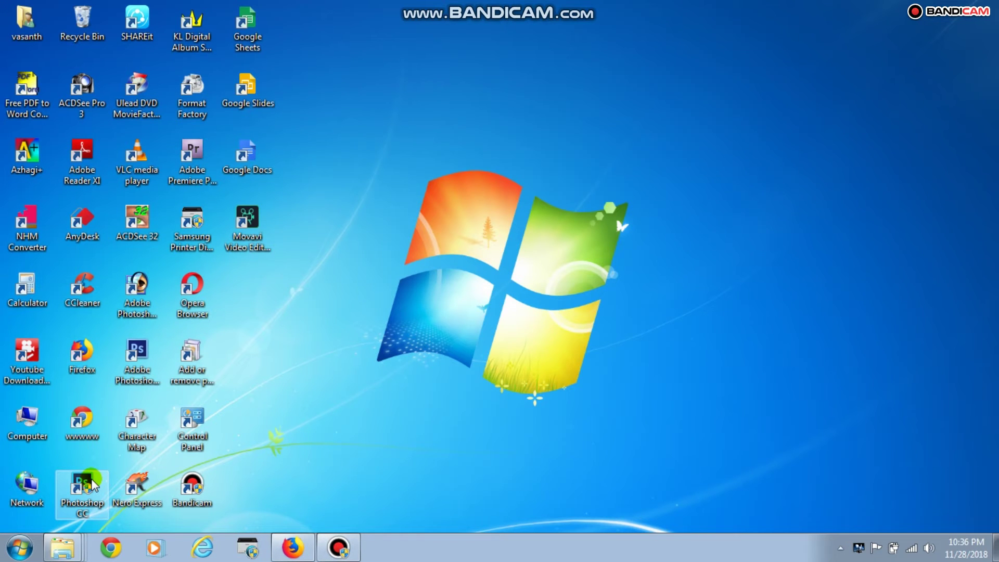
pyautogui.click(131, 354)
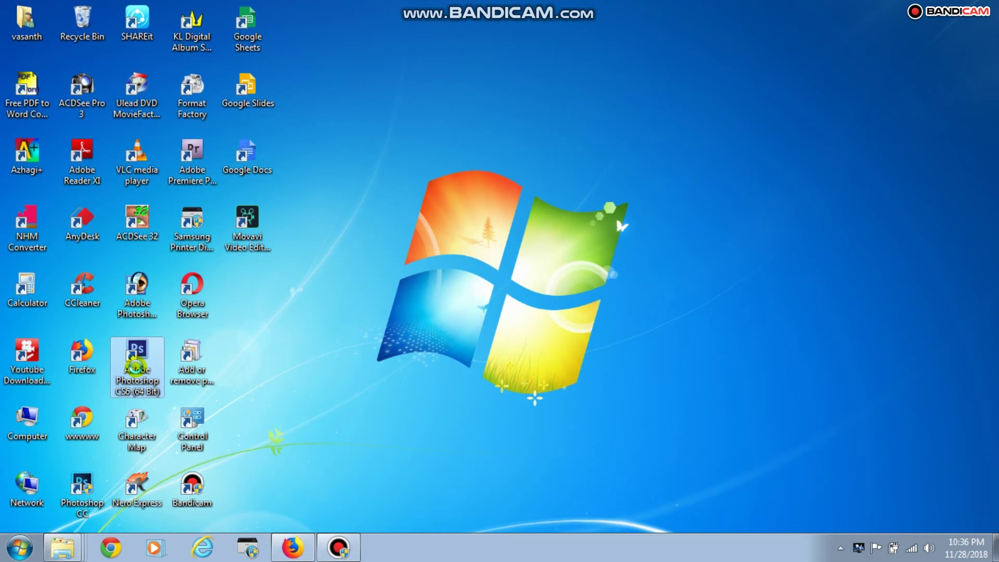
pyautogui.rightClick(135, 367)
pyautogui.click(183, 166)
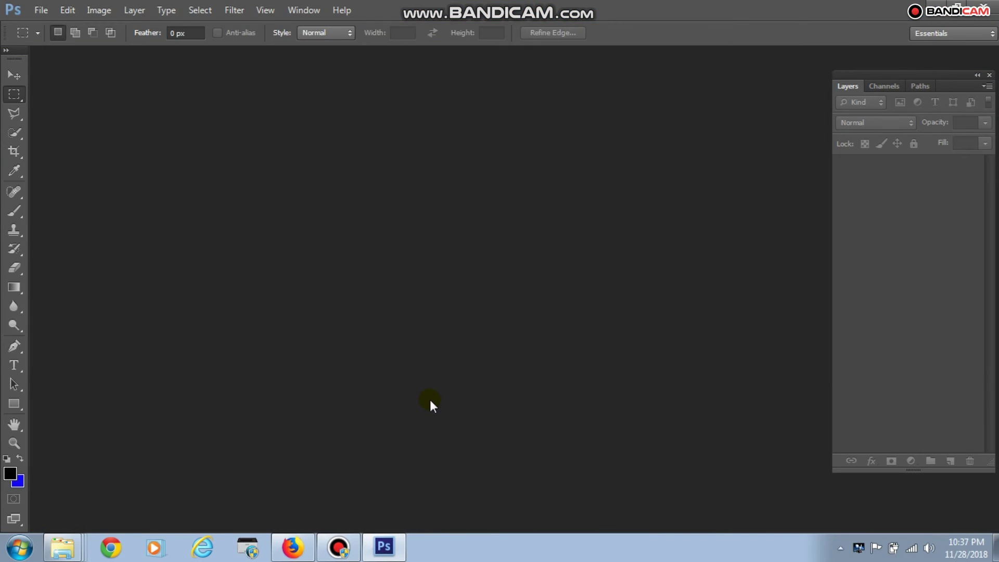
# Step: Open the 000 (1) PSD file from the extracted 36 x 12 folder in Photoshop
pyautogui.doubleClick(429, 399)
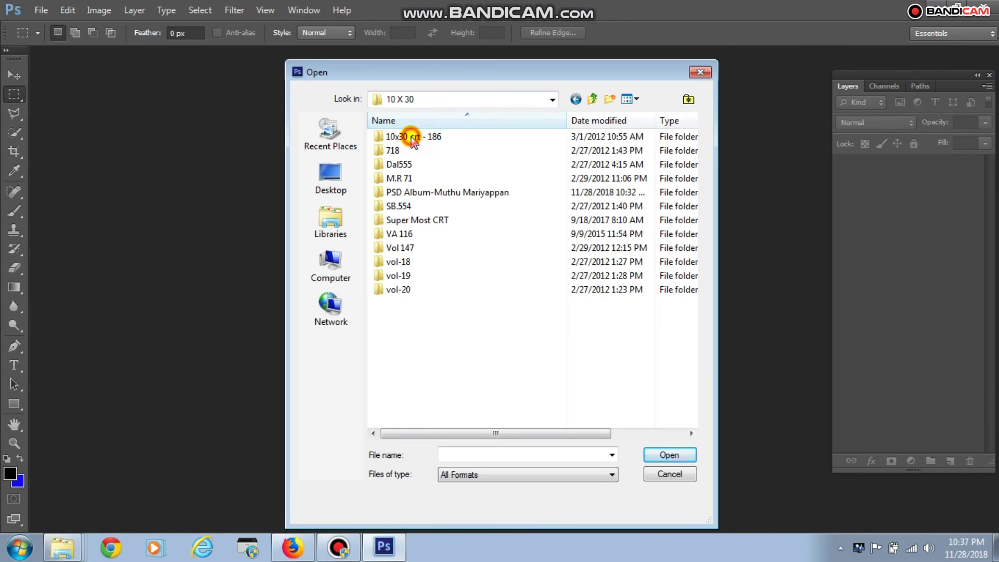
pyautogui.doubleClick(400, 191)
pyautogui.doubleClick(401, 177)
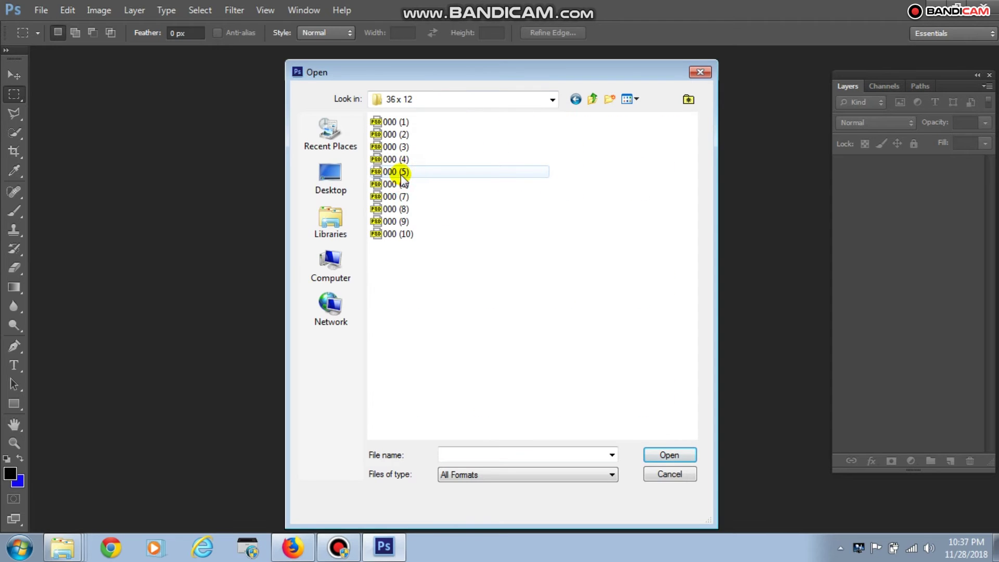
pyautogui.click(403, 121)
pyautogui.click(673, 456)
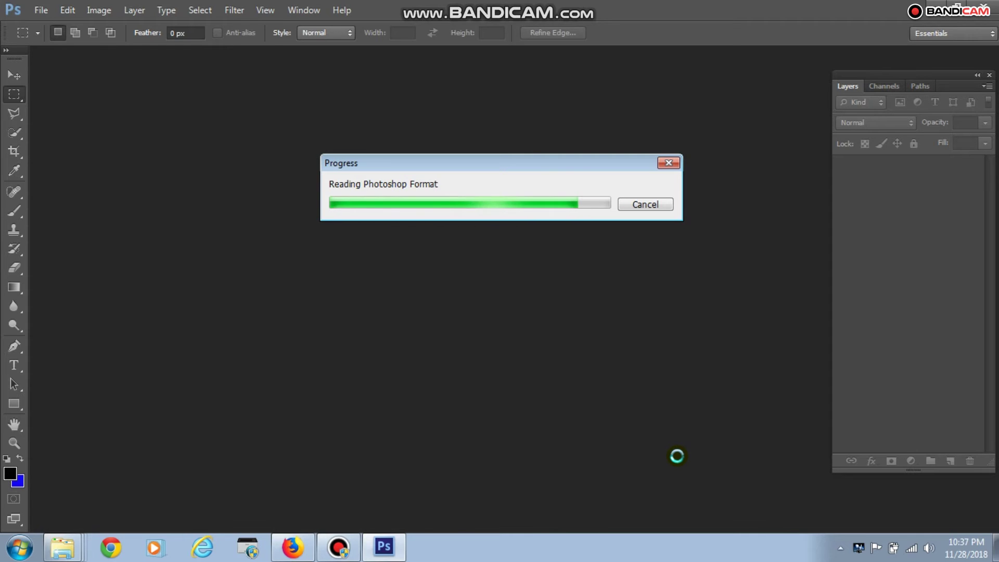
pyautogui.click(492, 221)
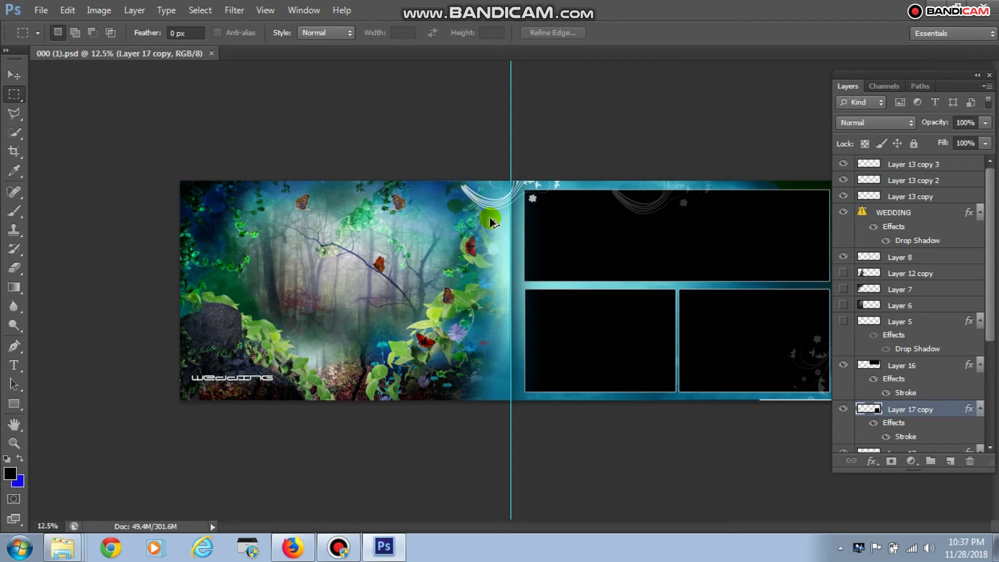
# Step: Check the 000 (1) document's width, height and resolution in Image Size without changing them
pyautogui.hotkey('ctrl', 'alt', 'i')
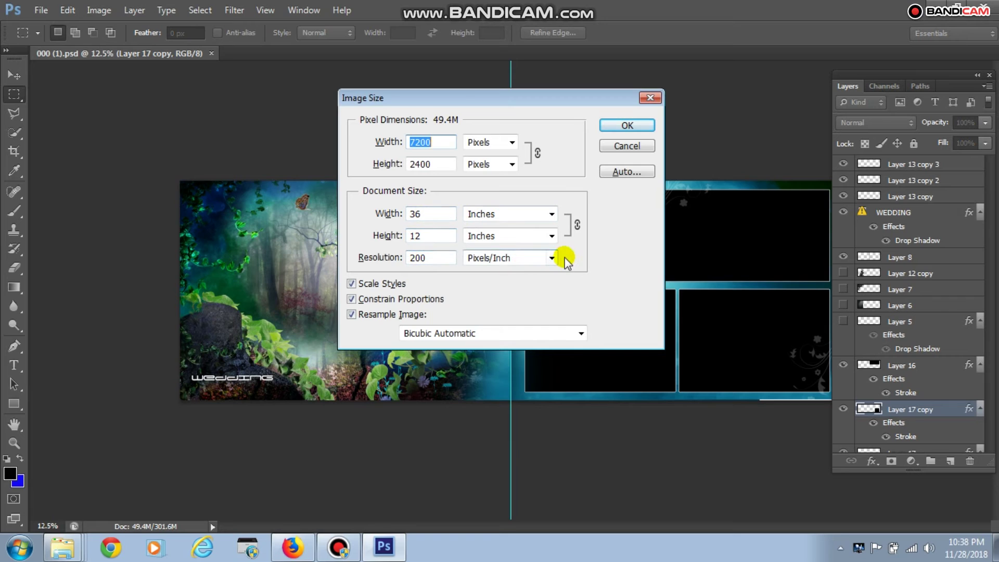
pyautogui.click(628, 127)
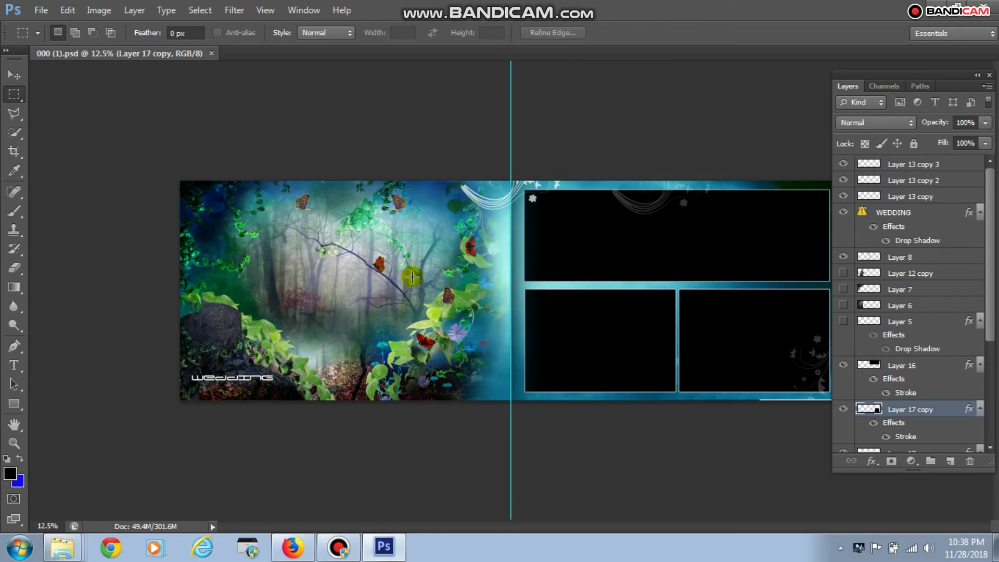
# Step: Select Layer 9, the forest background, from the canvas with the Move tool
pyautogui.click(14, 76)
pyautogui.rightClick(315, 308)
pyautogui.click(336, 313)
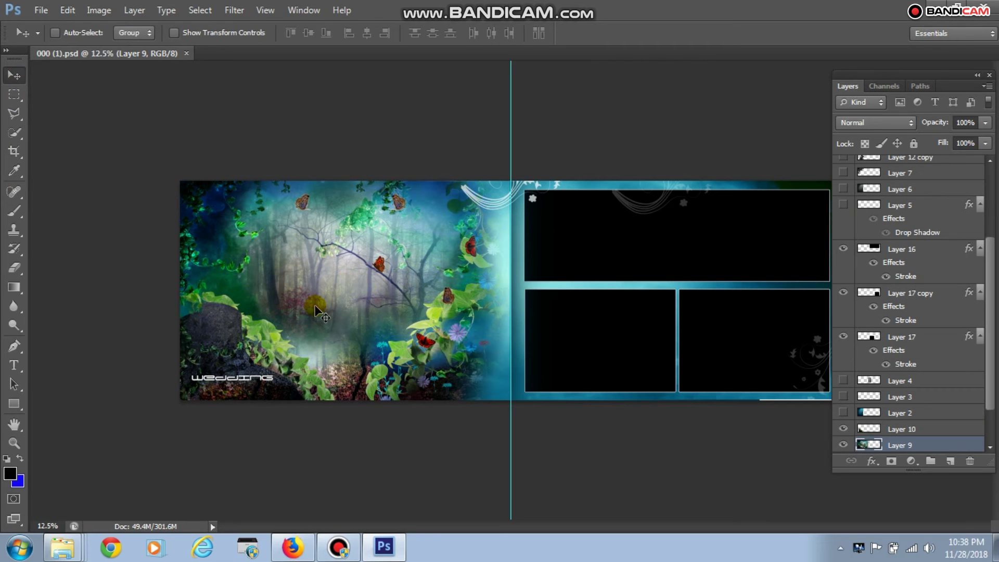
# Step: Toggle the visibility of Layer 10 off and on twice, select that layer and shift its artwork slightly
pyautogui.click(843, 429)
pyautogui.click(844, 429)
pyautogui.click(844, 430)
pyautogui.click(844, 430)
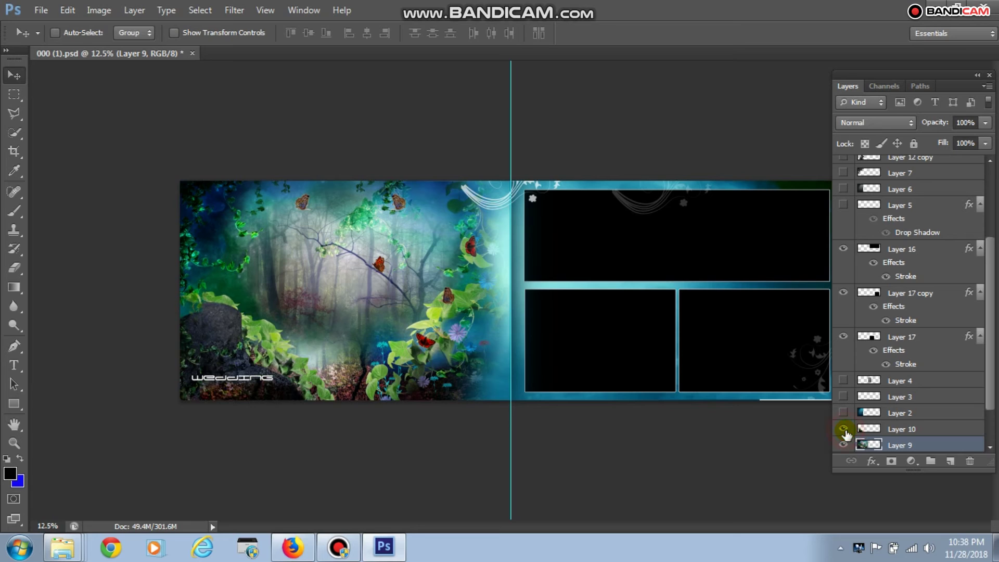
pyautogui.click(861, 429)
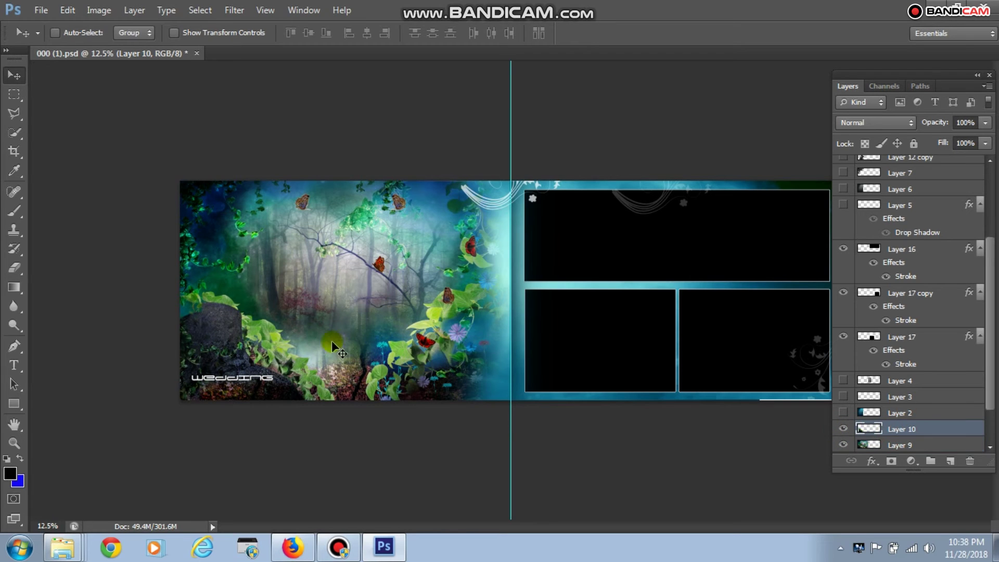
pyautogui.moveTo(217, 333); pyautogui.dragTo(217, 336)
pyautogui.click(41, 10)
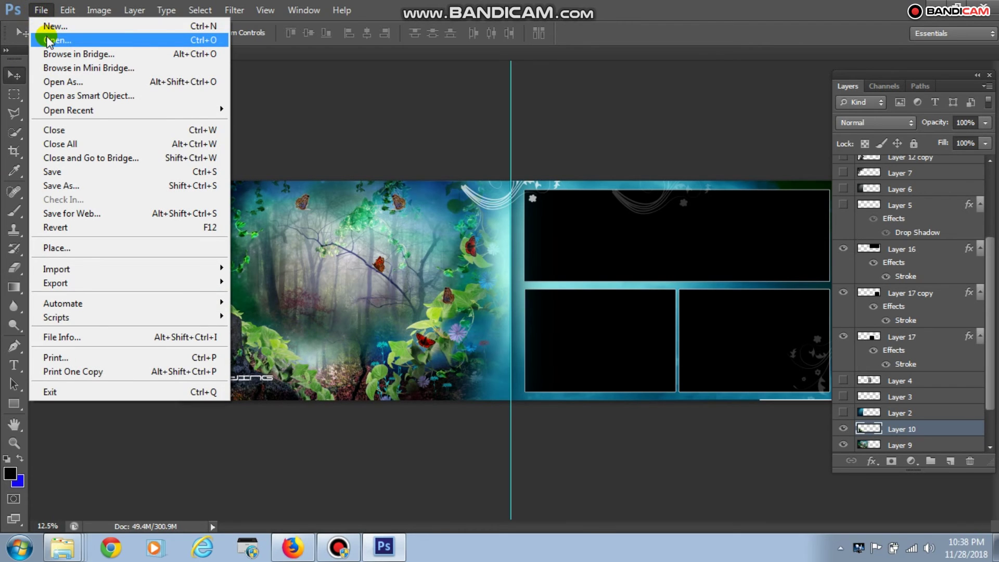
pyautogui.click(47, 39)
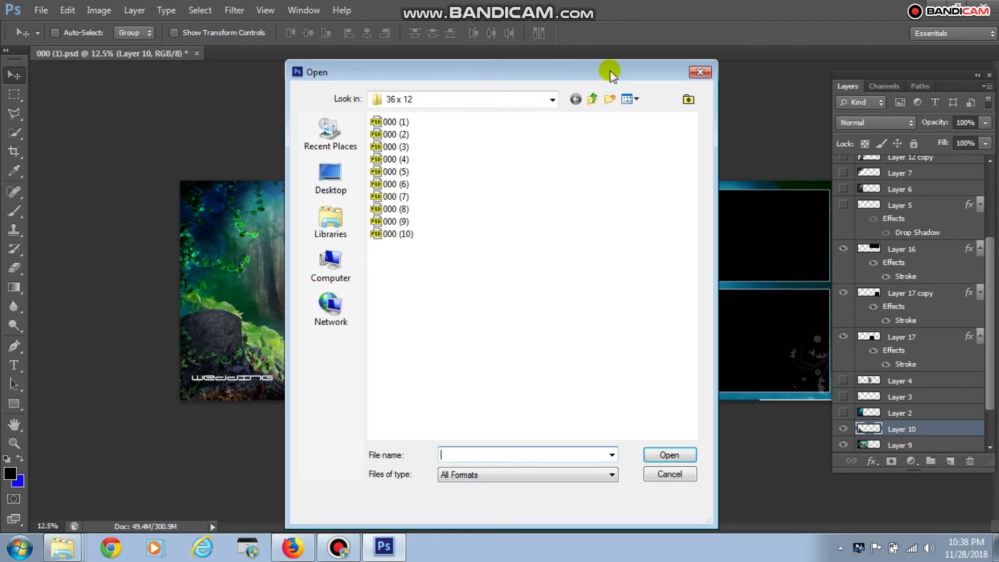
pyautogui.click(552, 99)
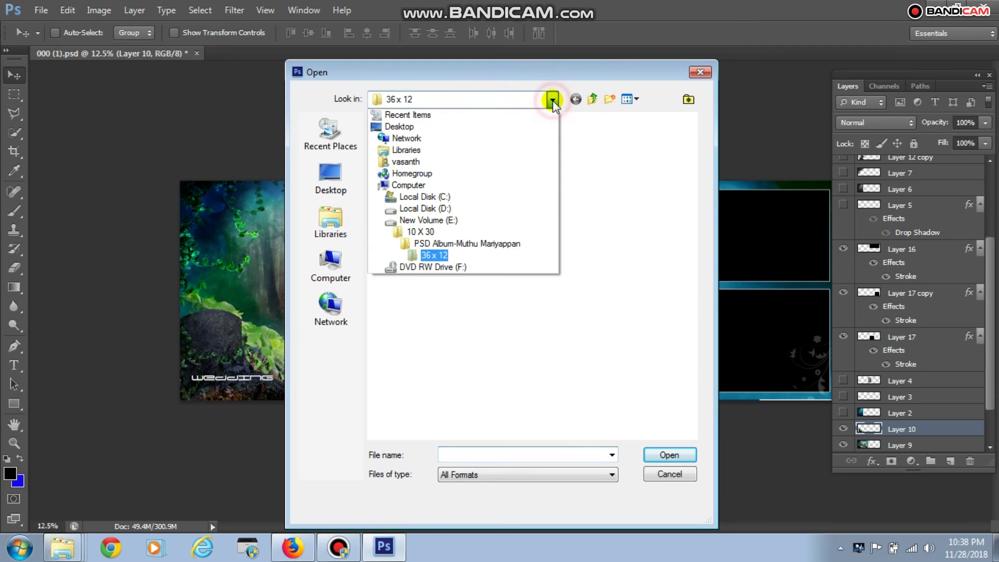
pyautogui.click(522, 210)
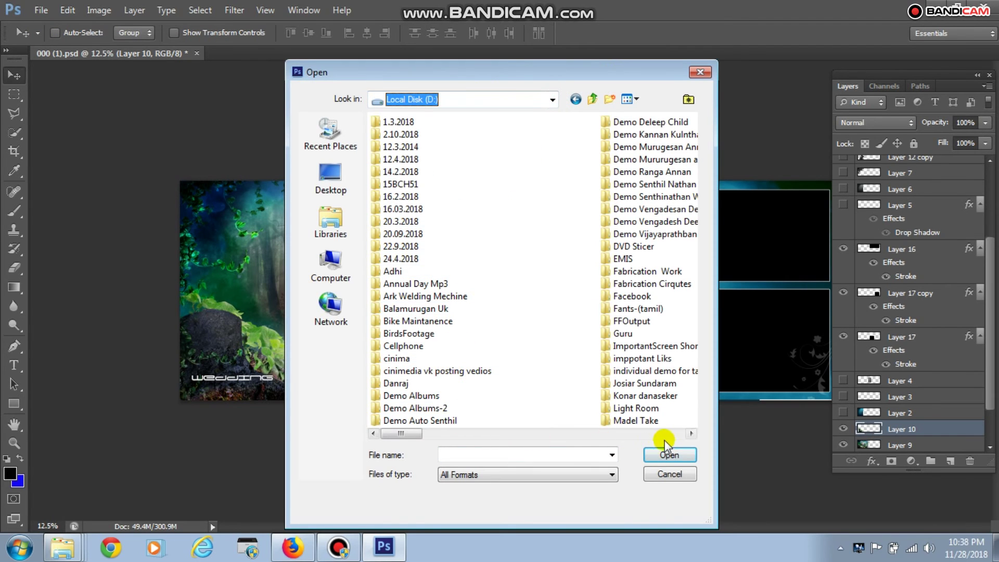
pyautogui.click(691, 433)
pyautogui.click(692, 433)
pyautogui.click(691, 433)
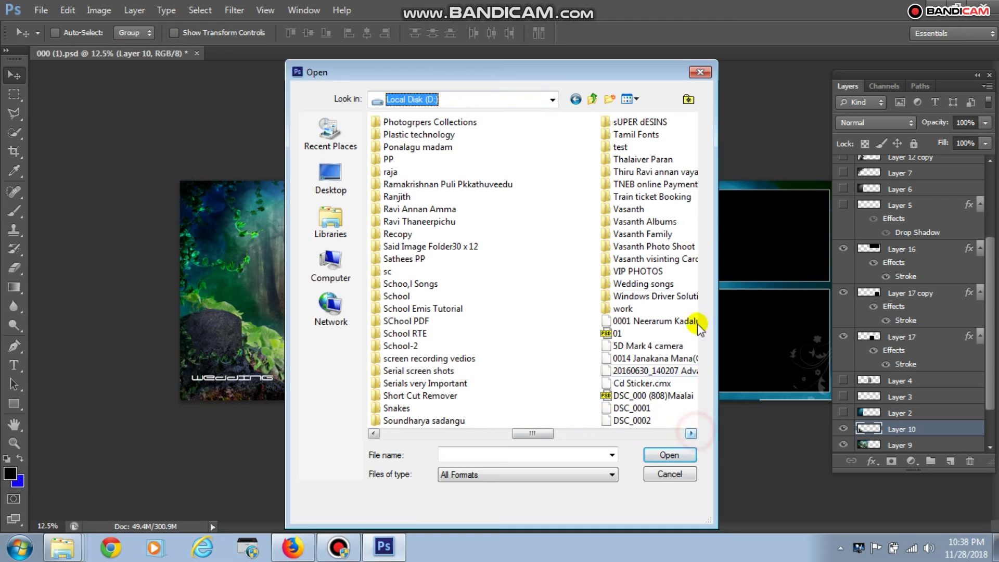
pyautogui.click(701, 72)
pyautogui.click(692, 124)
# Step: Select Layer 16, the wide upper photo frame, and move it slightly to the right
pyautogui.rightClick(679, 207)
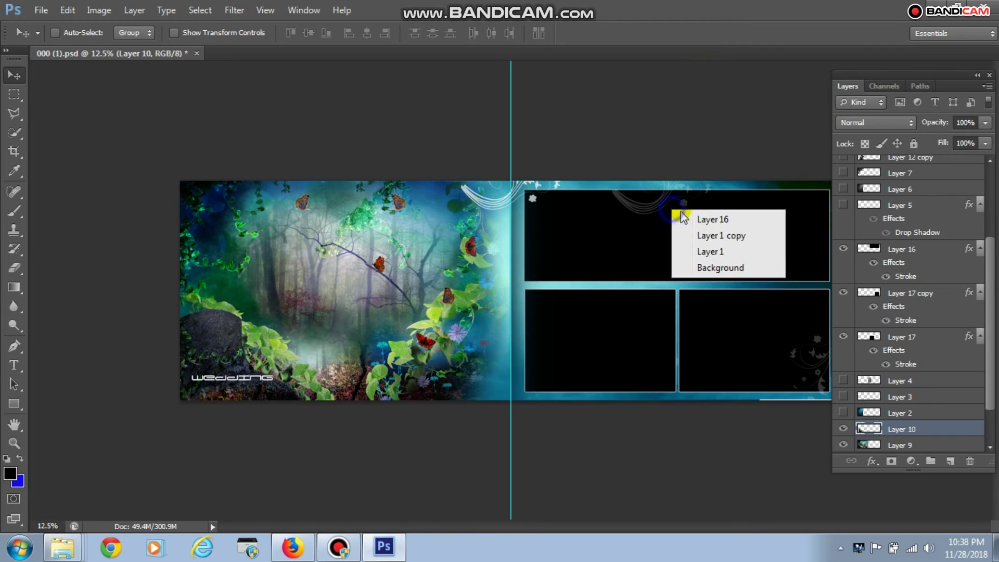
pyautogui.click(695, 217)
pyautogui.moveTo(701, 219)
pyautogui.mouseDown()
pyautogui.moveTo(602, 224)
pyautogui.moveTo(713, 217)
pyautogui.moveTo(705, 218)
pyautogui.mouseUp()
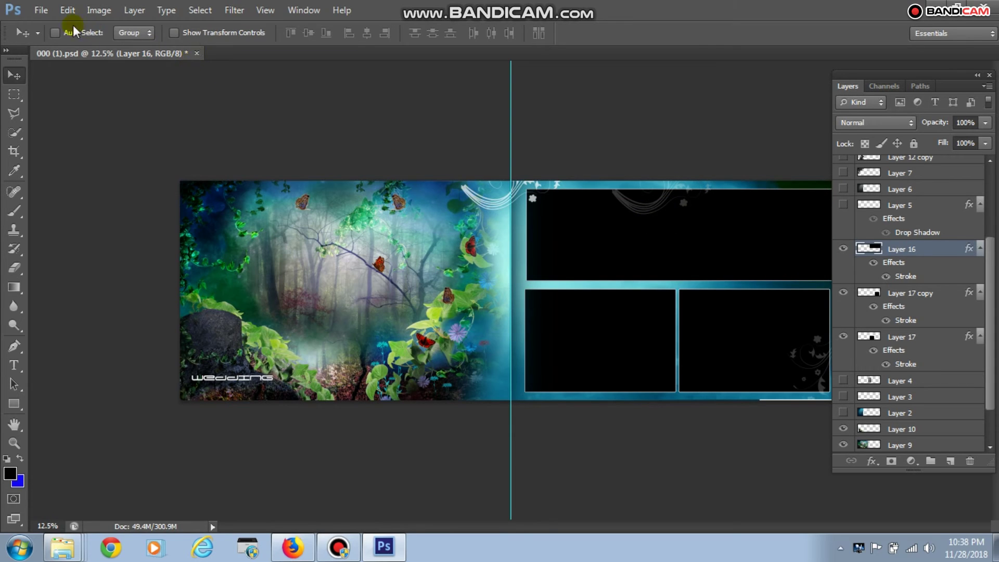
# Step: Open the 000 (2) PSD file from the 36 x 12 folder alongside the first design
pyautogui.click(42, 11)
pyautogui.click(53, 39)
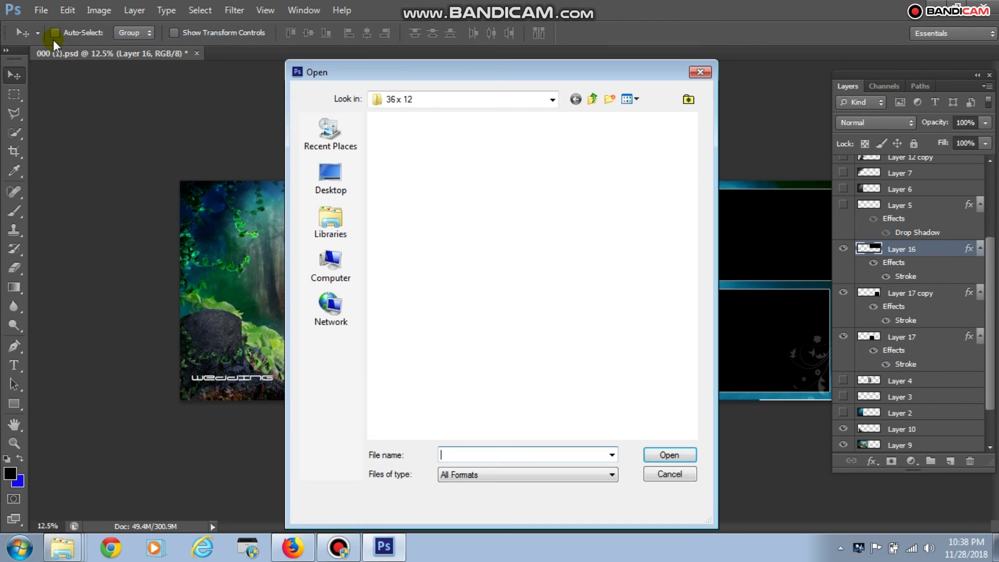
pyautogui.click(396, 134)
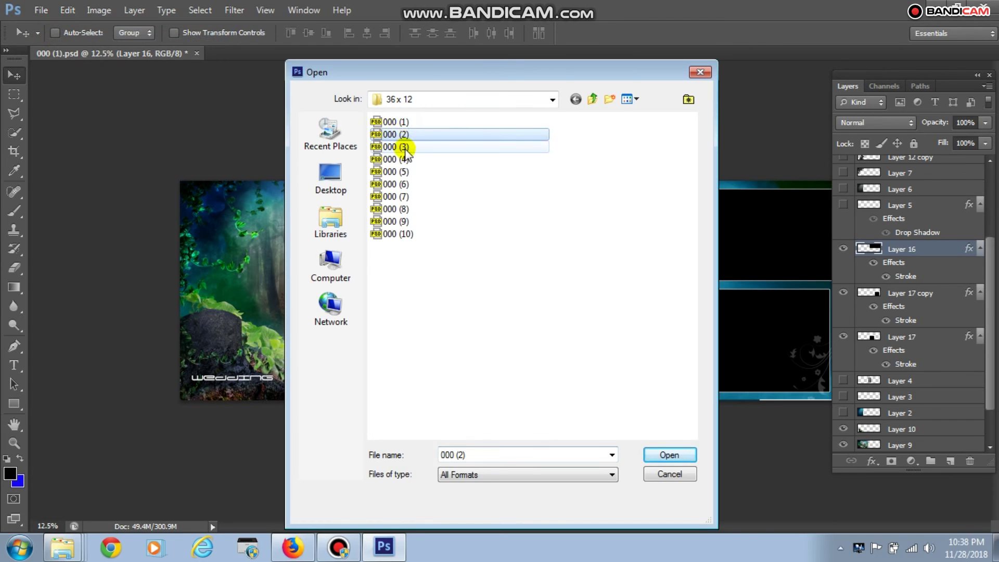
pyautogui.click(668, 455)
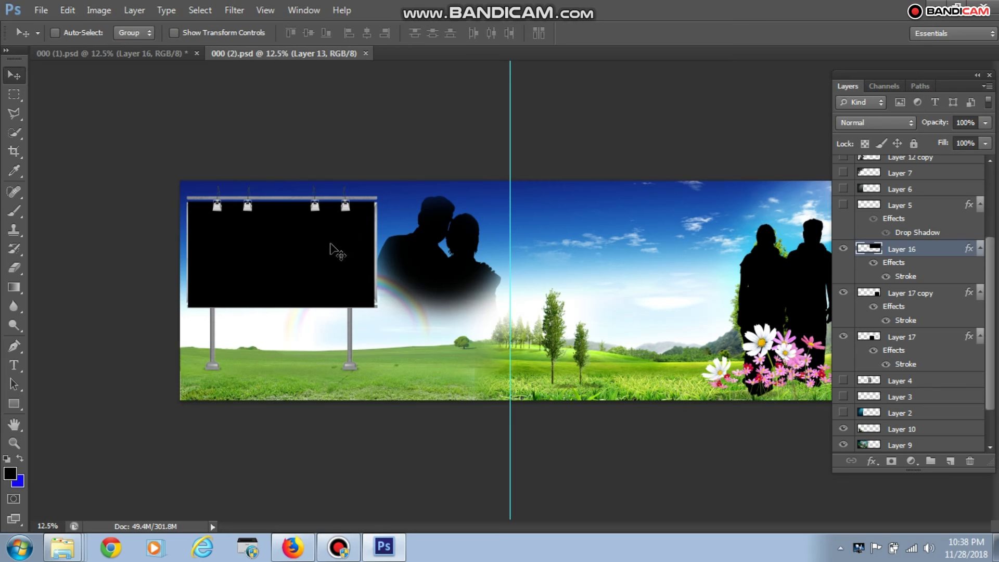
# Step: Select Layer 14, the embracing couple silhouette beside the billboard, and move it slightly down and to the right
pyautogui.rightClick(279, 250)
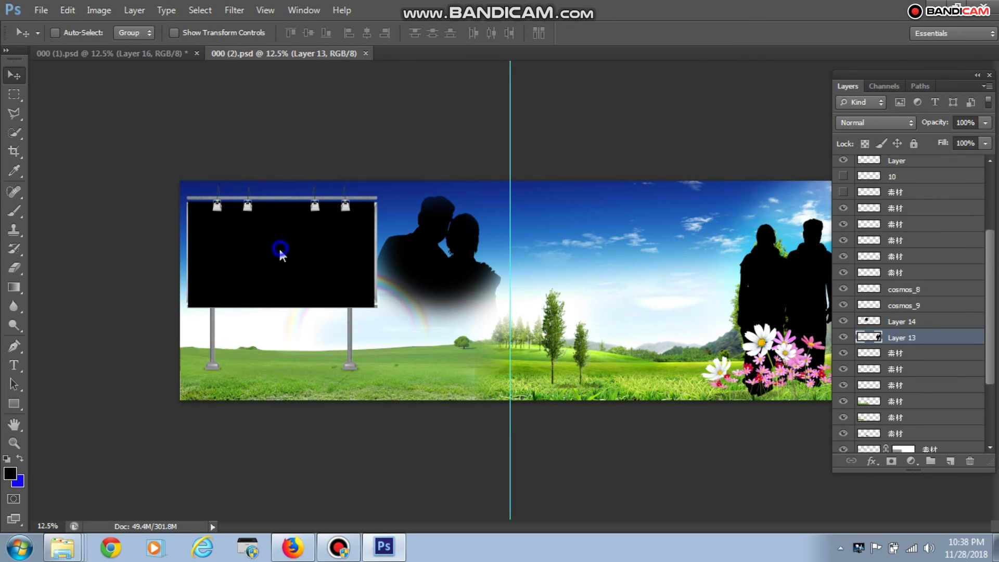
pyautogui.click(251, 246)
pyautogui.rightClick(395, 254)
pyautogui.click(416, 263)
pyautogui.moveTo(416, 263)
pyautogui.mouseDown()
pyautogui.moveTo(415, 252)
pyautogui.moveTo(423, 270)
pyautogui.mouseUp()
# Step: Select Layer 13, the standing couple silhouette behind the flowers, and move it slightly to the left
pyautogui.rightClick(775, 274)
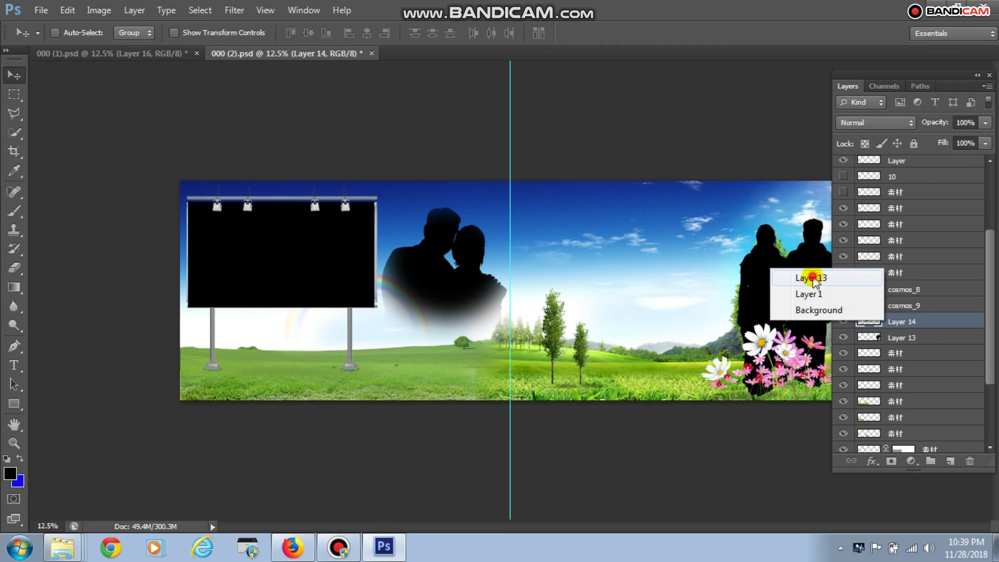
pyautogui.click(804, 276)
pyautogui.moveTo(776, 275)
pyautogui.mouseDown()
pyautogui.moveTo(691, 266)
pyautogui.moveTo(683, 277)
pyautogui.moveTo(795, 280)
pyautogui.mouseUp()
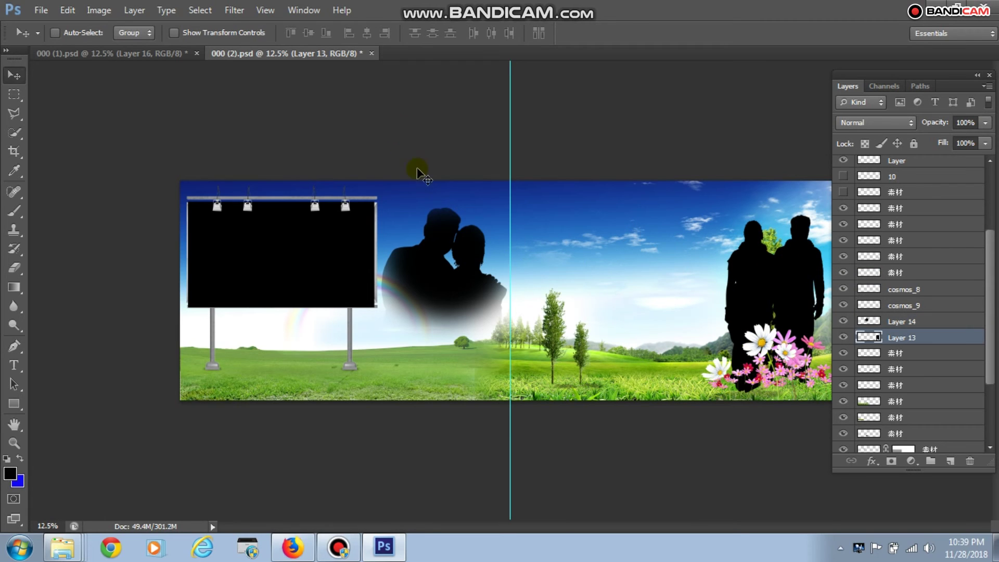
pyautogui.click(601, 278)
# Step: Close the 000 (2) and 000 (1) documents without saving their changes
pyautogui.click(368, 52)
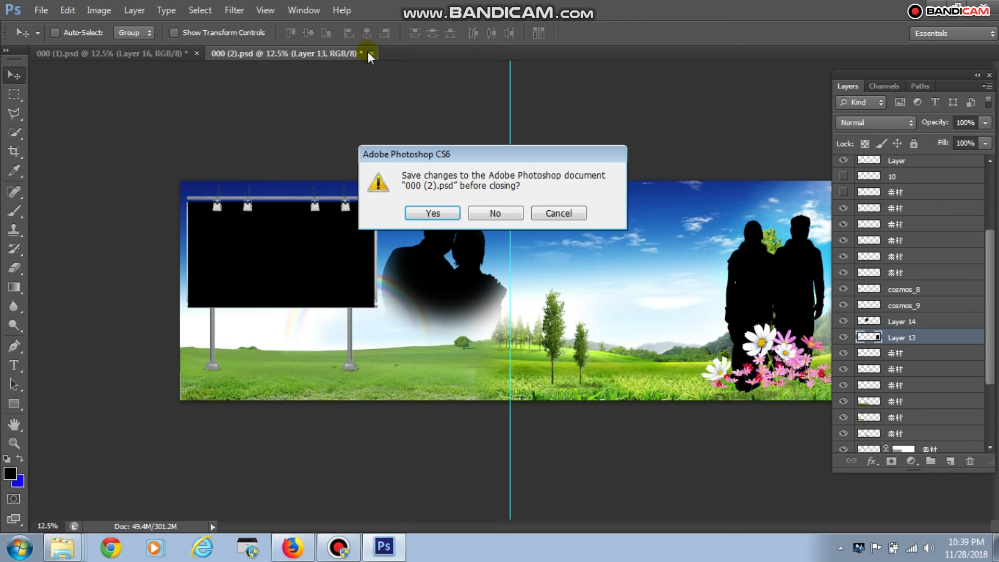
pyautogui.click(495, 216)
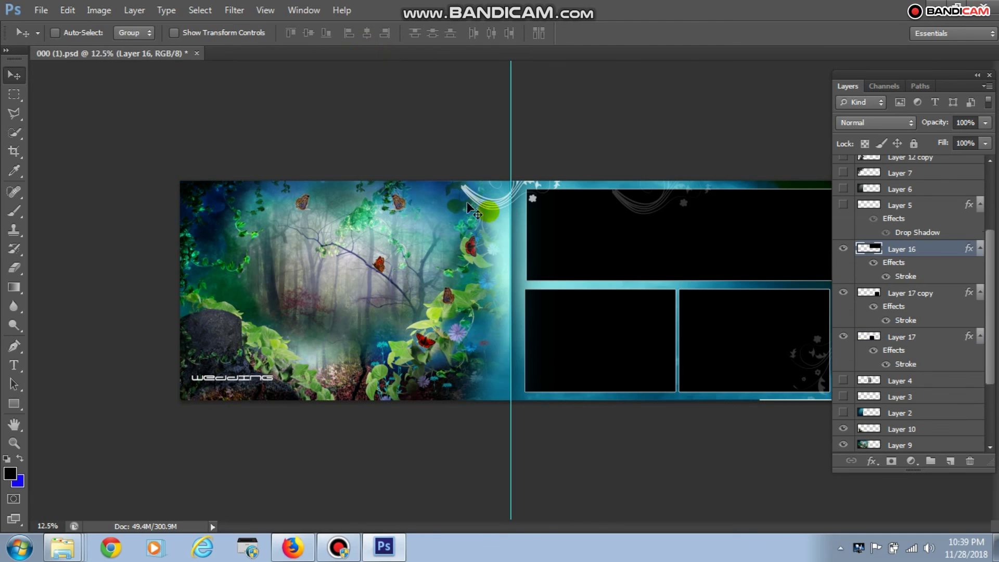
pyautogui.click(193, 55)
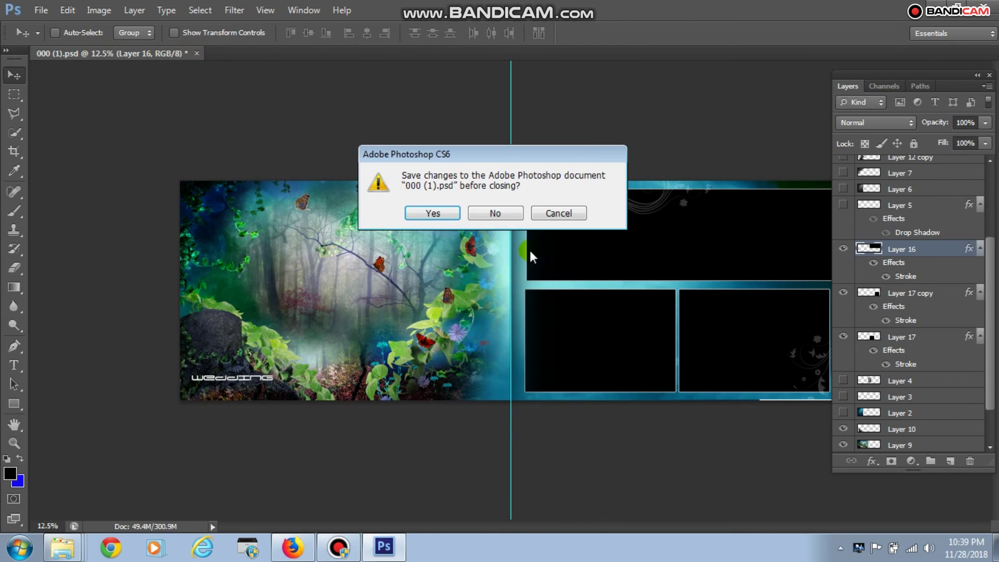
pyautogui.click(499, 216)
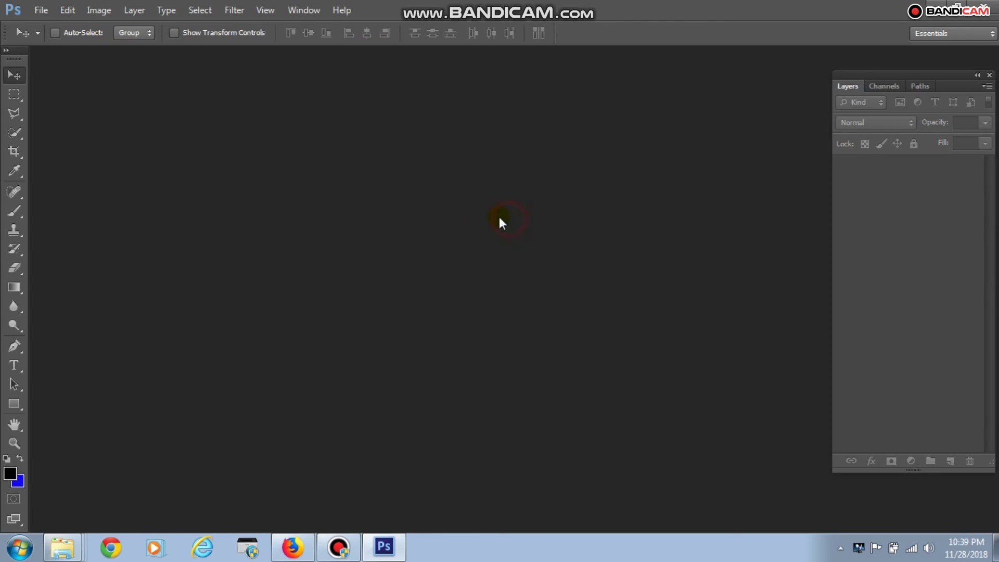
# Step: Preview the 000 (2) PSD from Photoshop's Open dialog in Windows Photo Viewer
pyautogui.click(42, 11)
pyautogui.click(49, 38)
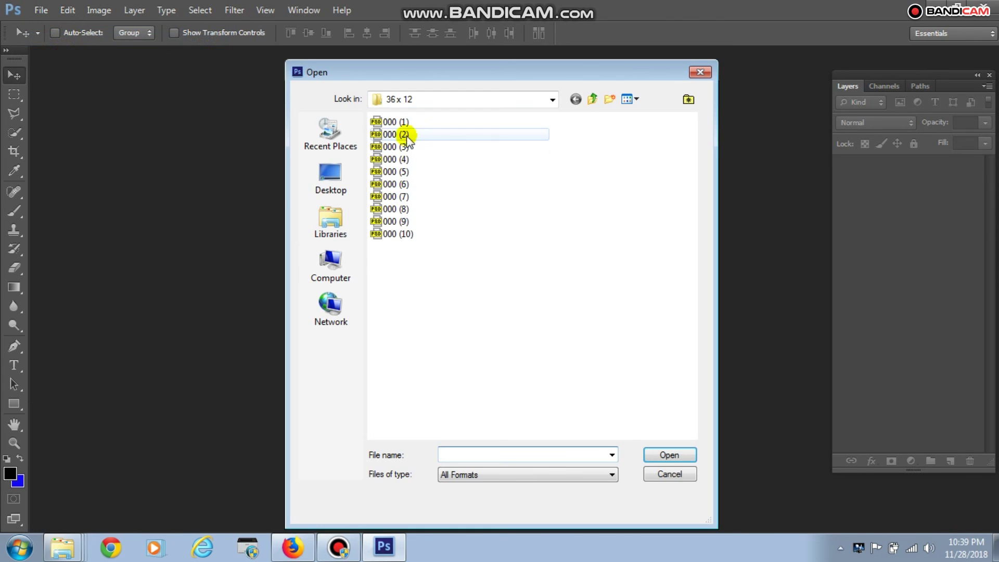
pyautogui.click(405, 136)
pyautogui.rightClick(408, 134)
pyautogui.click(461, 214)
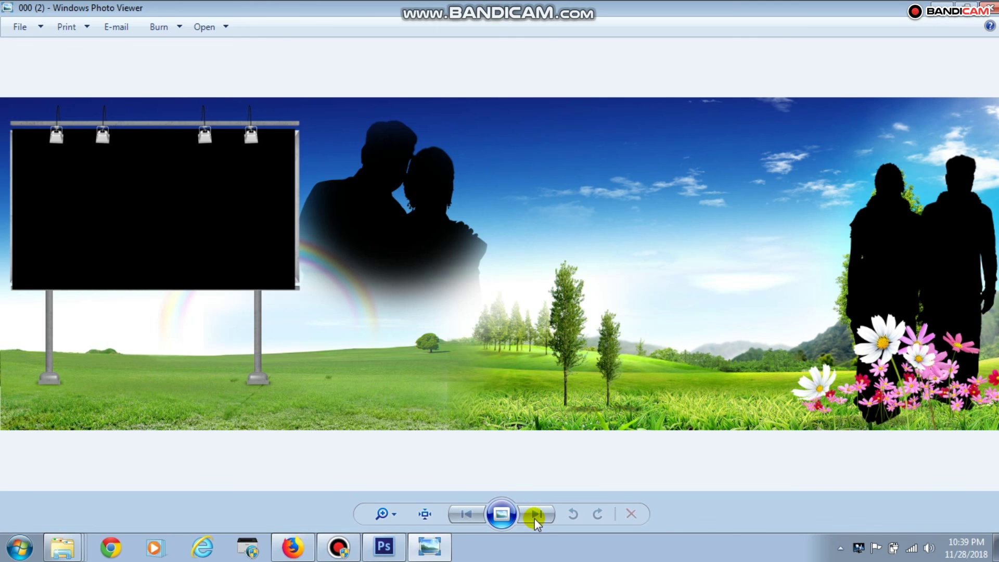
# Step: Look through the album designs 000 (3) to 000 (8) in turn in the photo viewer
pyautogui.click(535, 517)
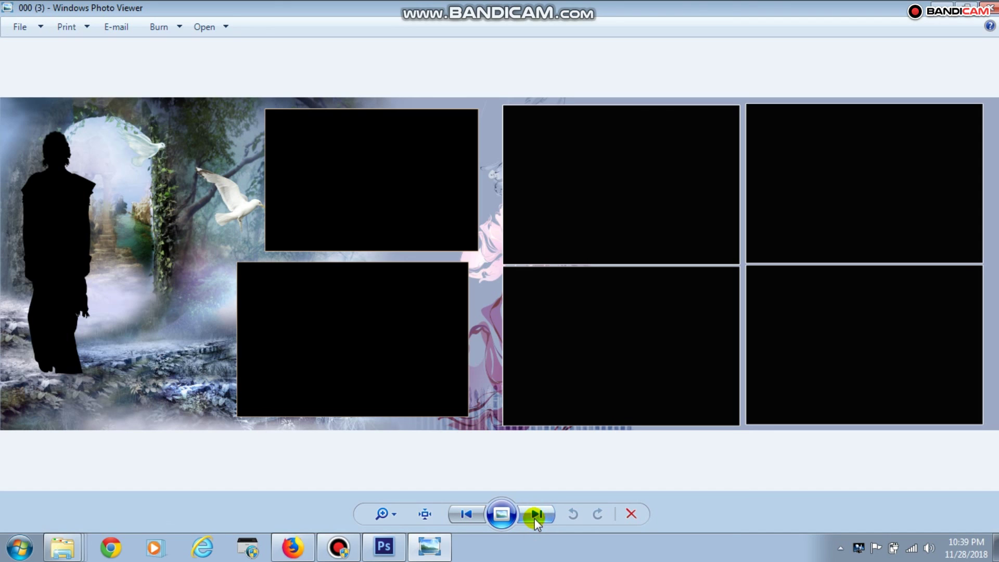
pyautogui.click(535, 519)
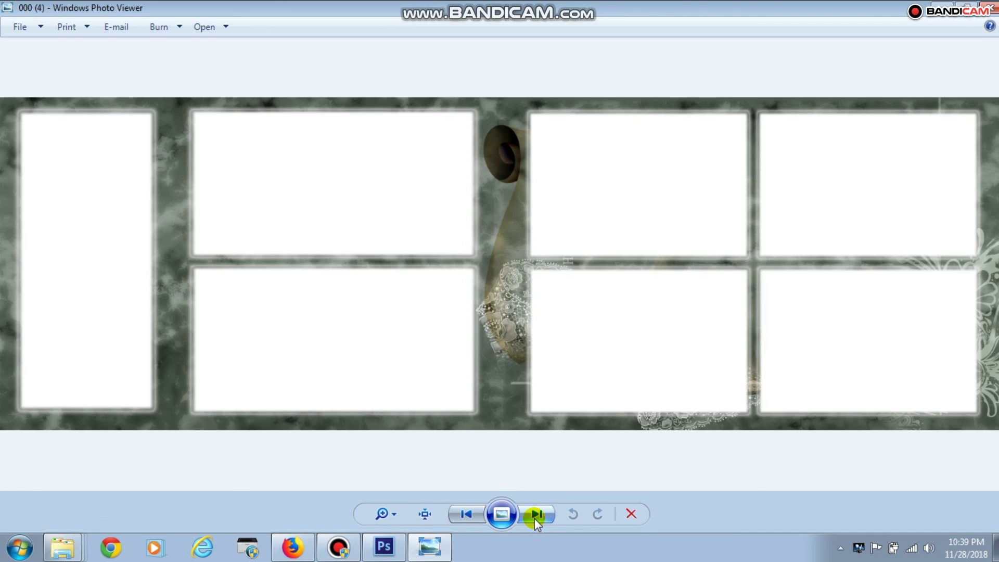
pyautogui.click(535, 518)
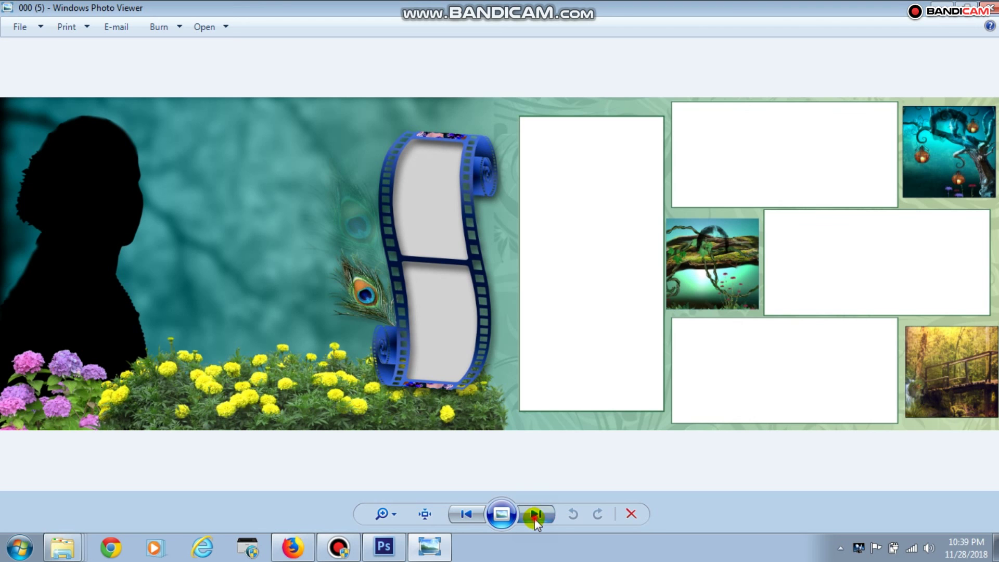
pyautogui.click(535, 518)
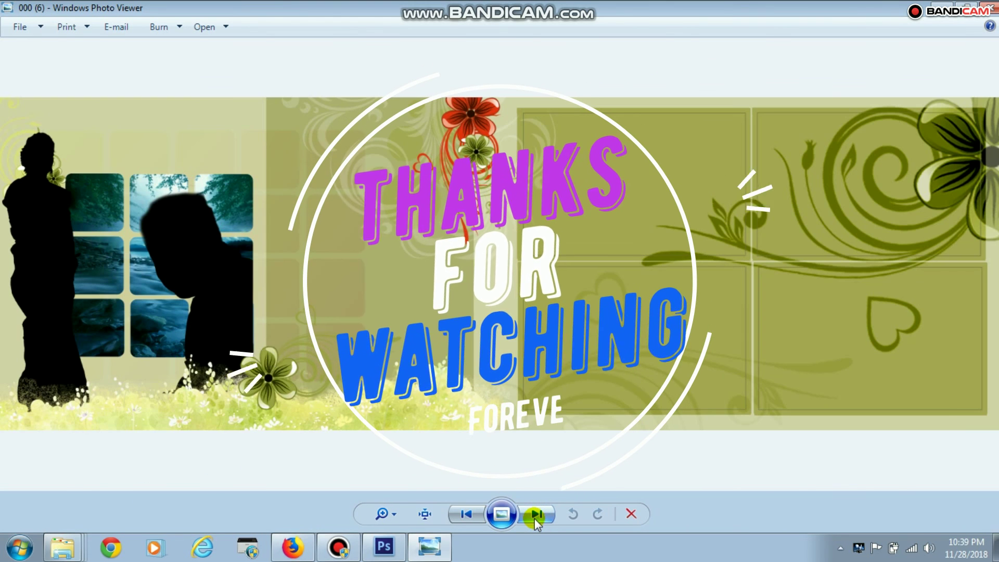
pyautogui.click(535, 518)
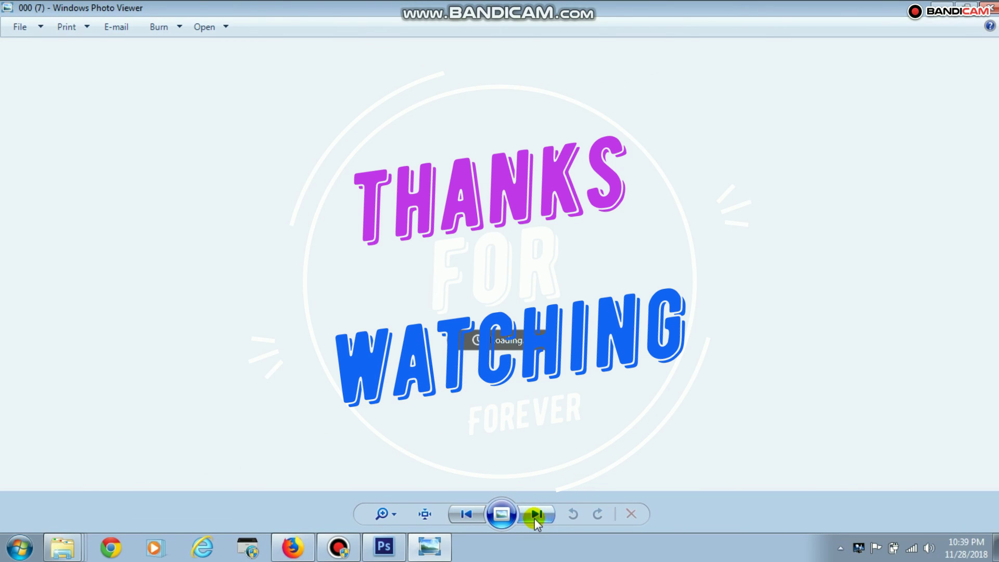
pyautogui.click(536, 515)
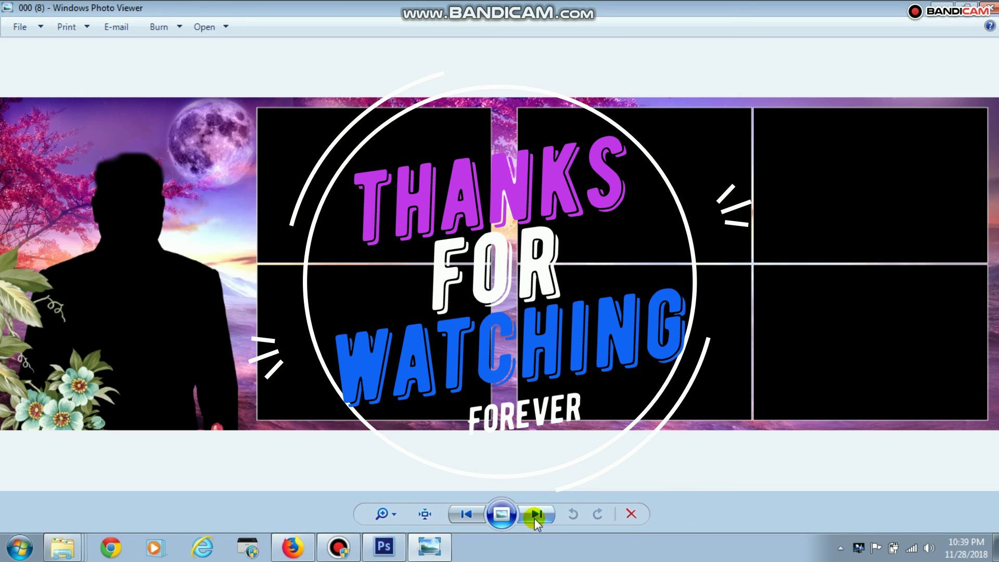